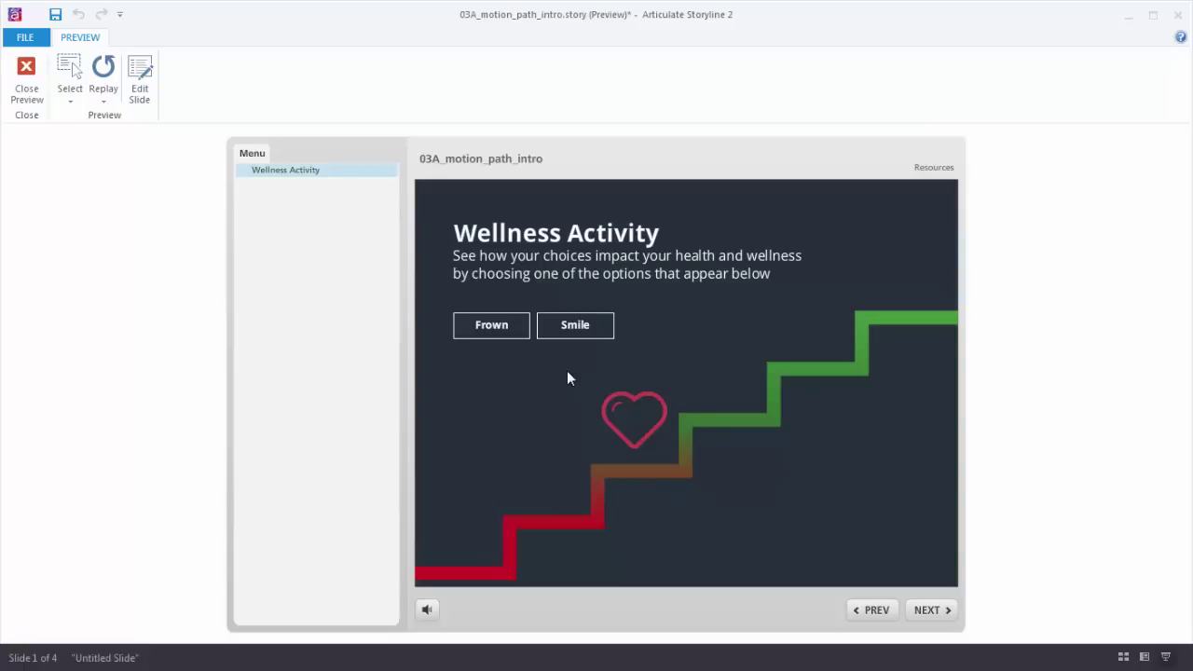
- Test the Wellness Activity preview by choosing Smile, Meditate, Anger and Watch TV, and close the preview
left_click(585, 336)
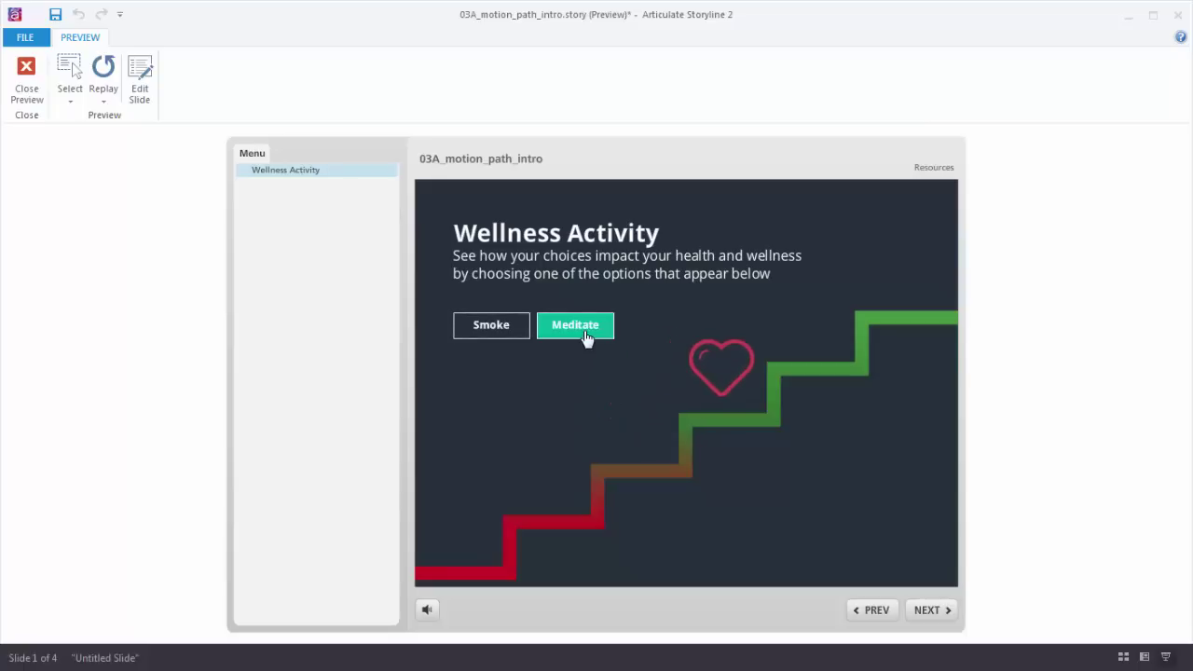
left_click(585, 338)
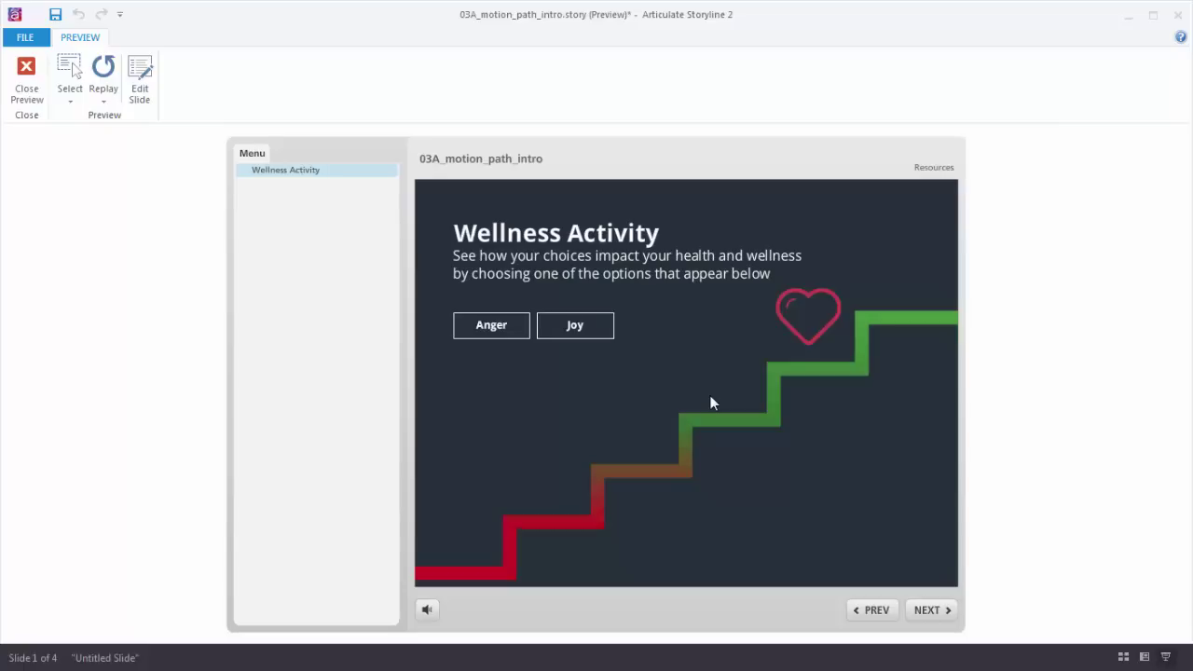
left_click(487, 336)
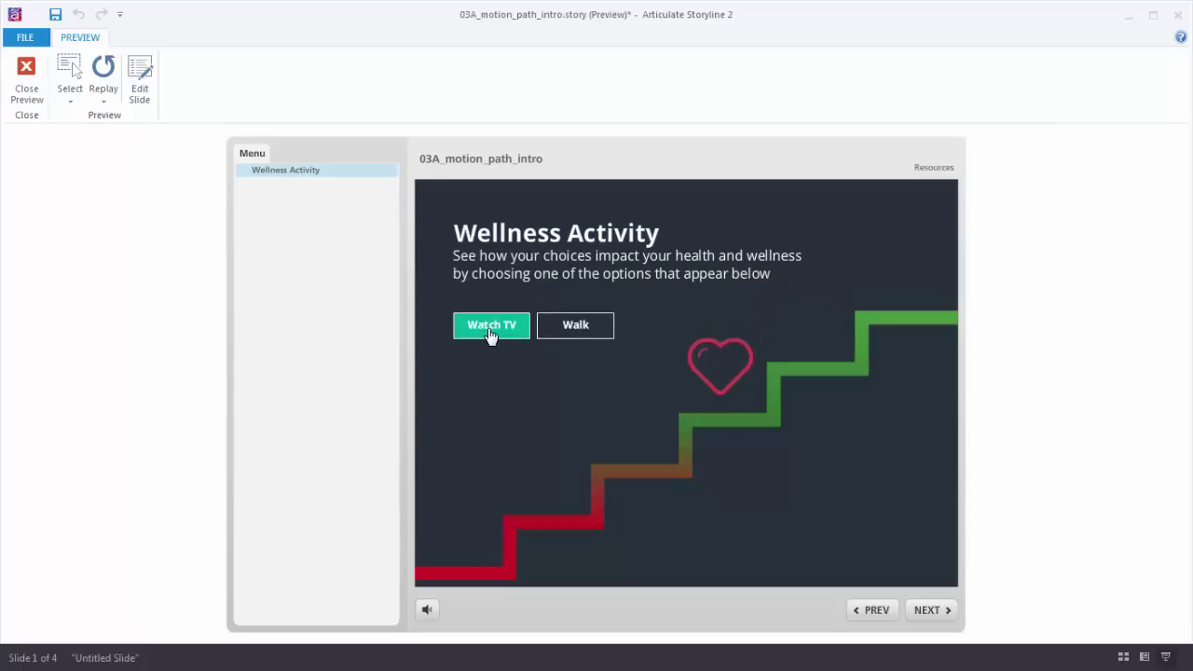
left_click(488, 336)
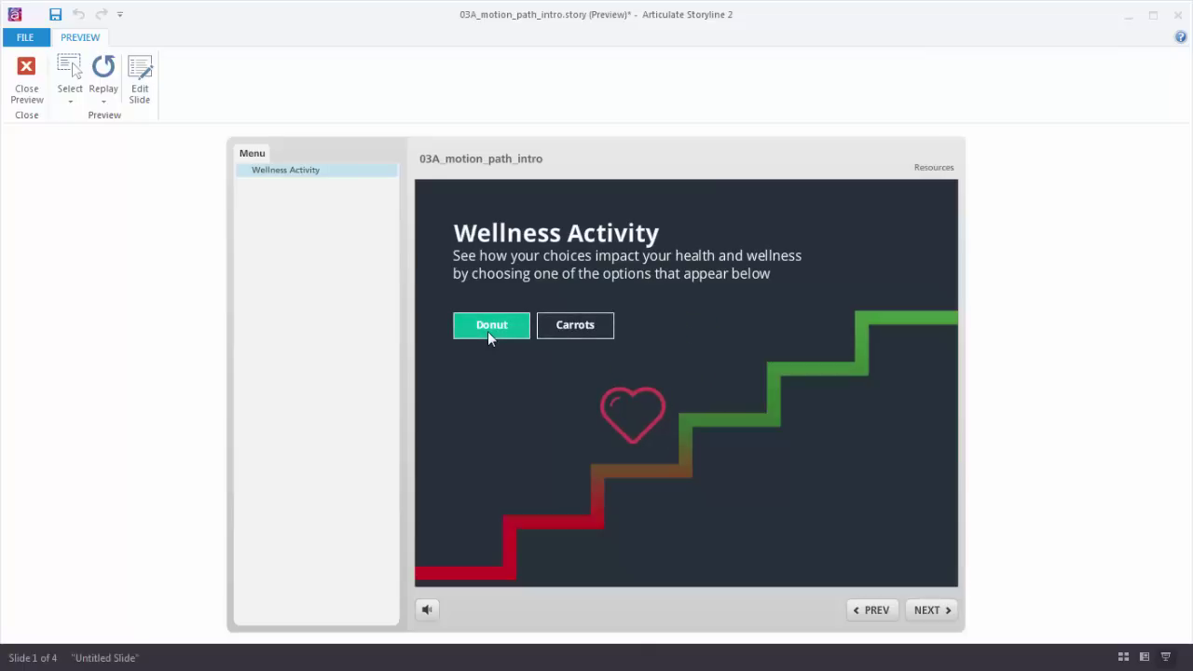
left_click(26, 77)
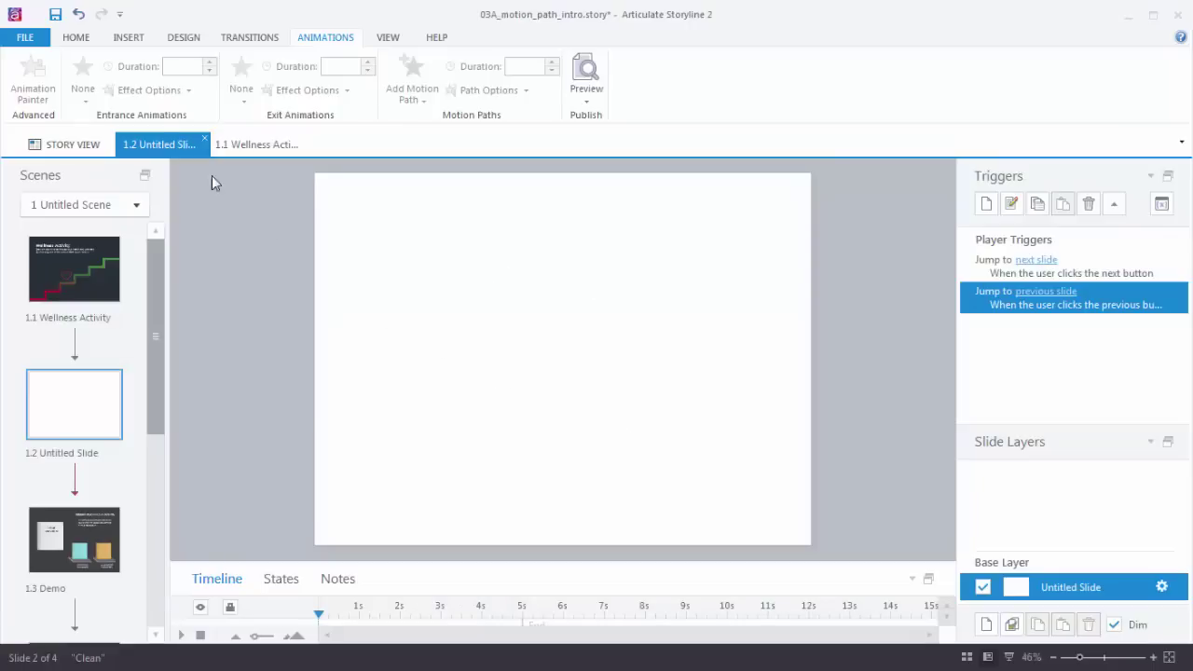
- Draw a small rectangle in the upper middle of the blank slide 1.2
left_click(123, 38)
left_click(316, 93)
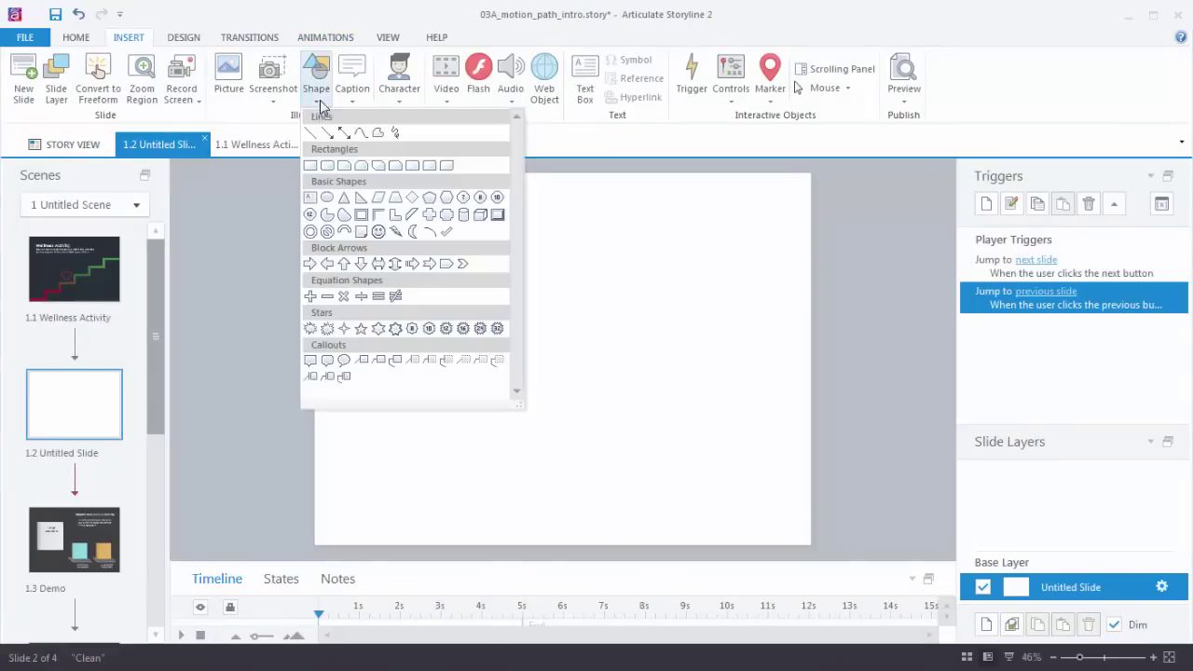
left_click(313, 169)
left_click_drag(518, 230, 591, 283)
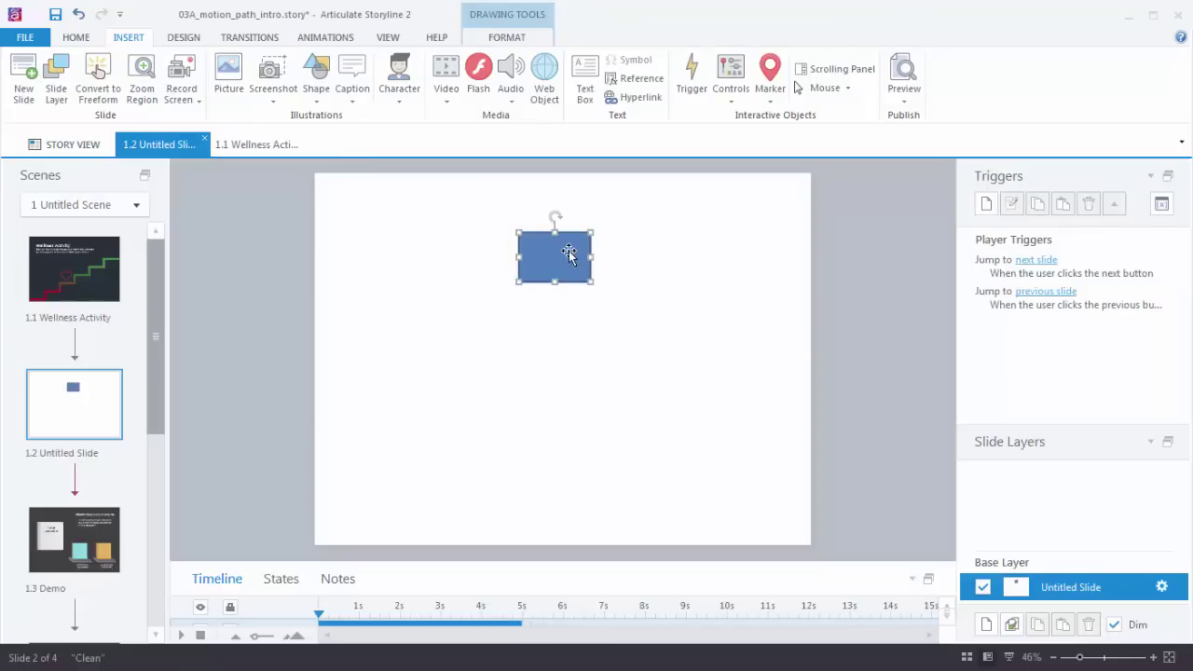
- Add a Lines motion path to the rectangle
left_click(336, 37)
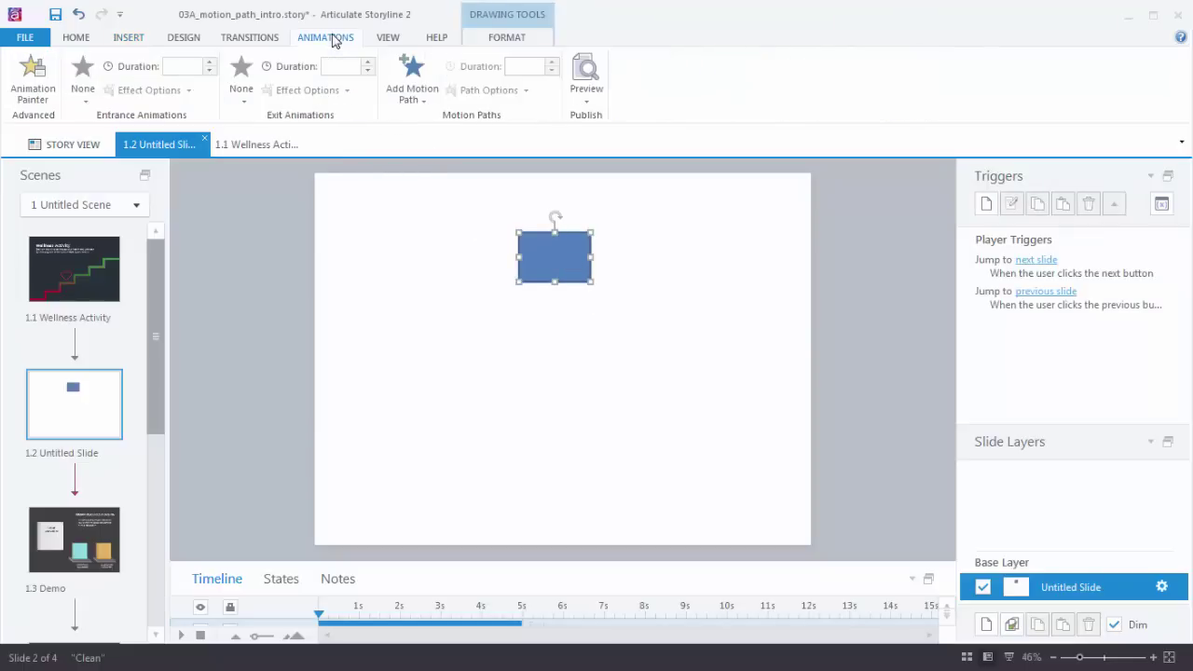
left_click(423, 102)
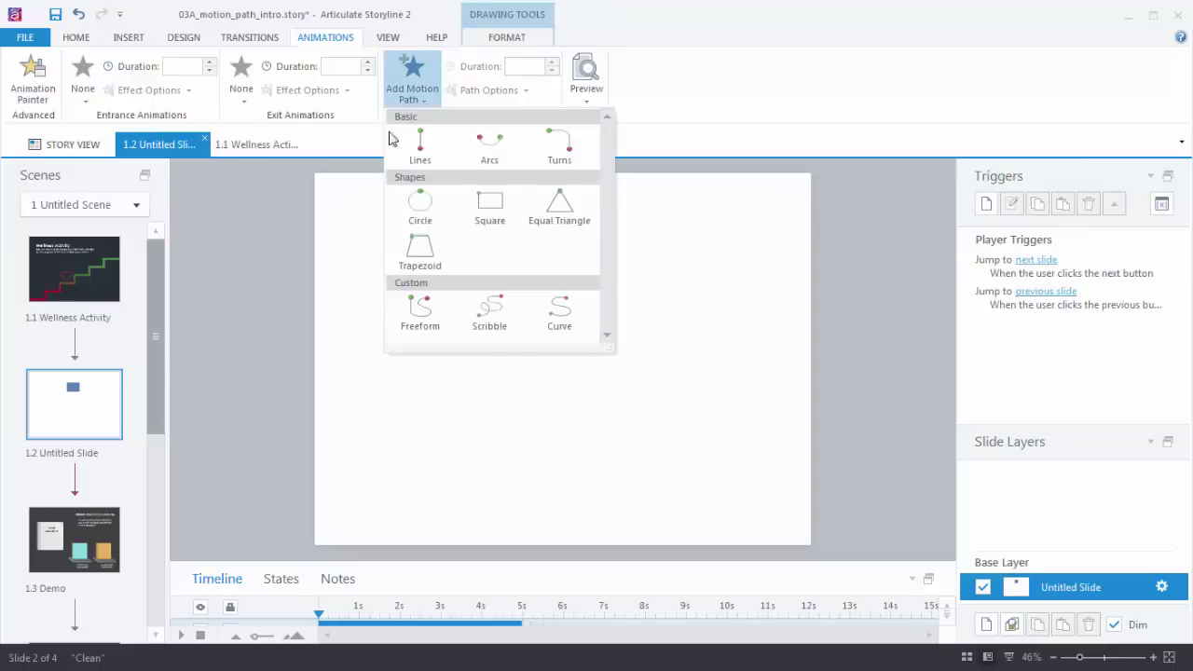
left_click(412, 150)
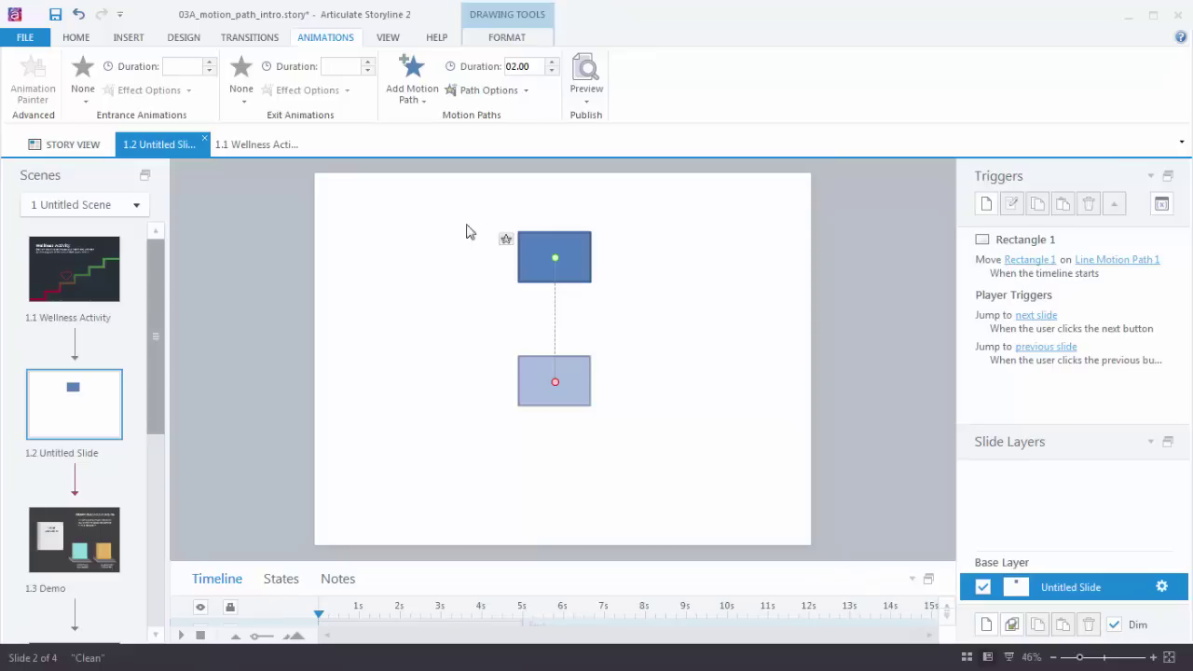
- Preview the current slide to watch the rectangle's motion, and return to editing
left_click(587, 103)
left_click(602, 123)
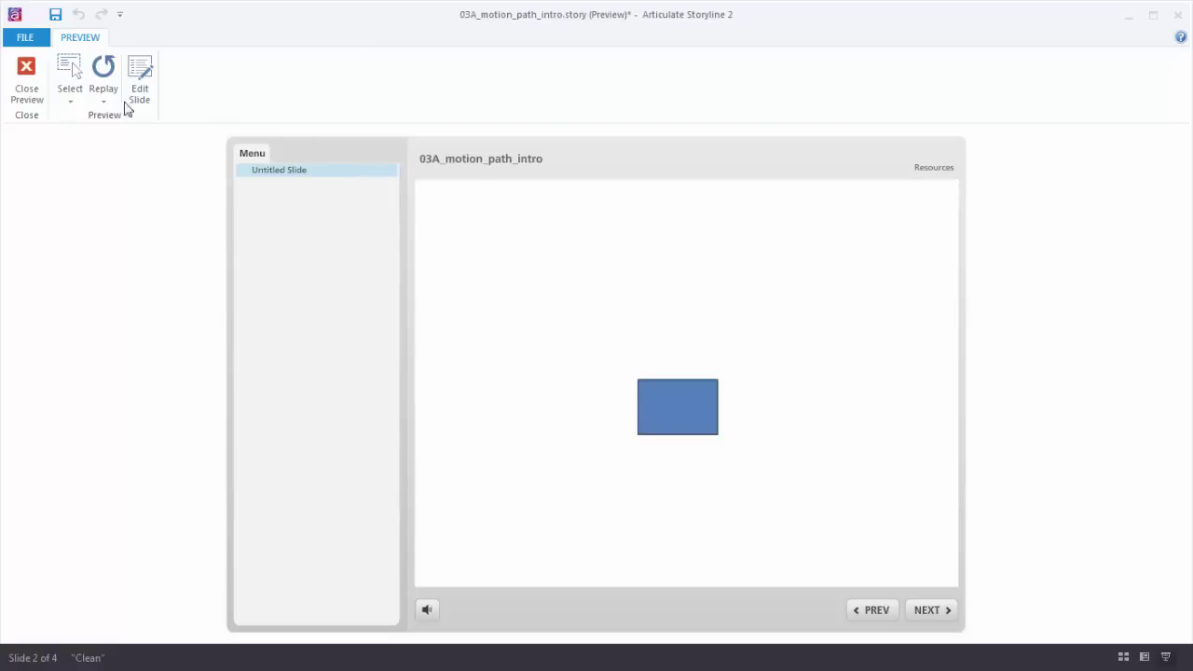
left_click(26, 80)
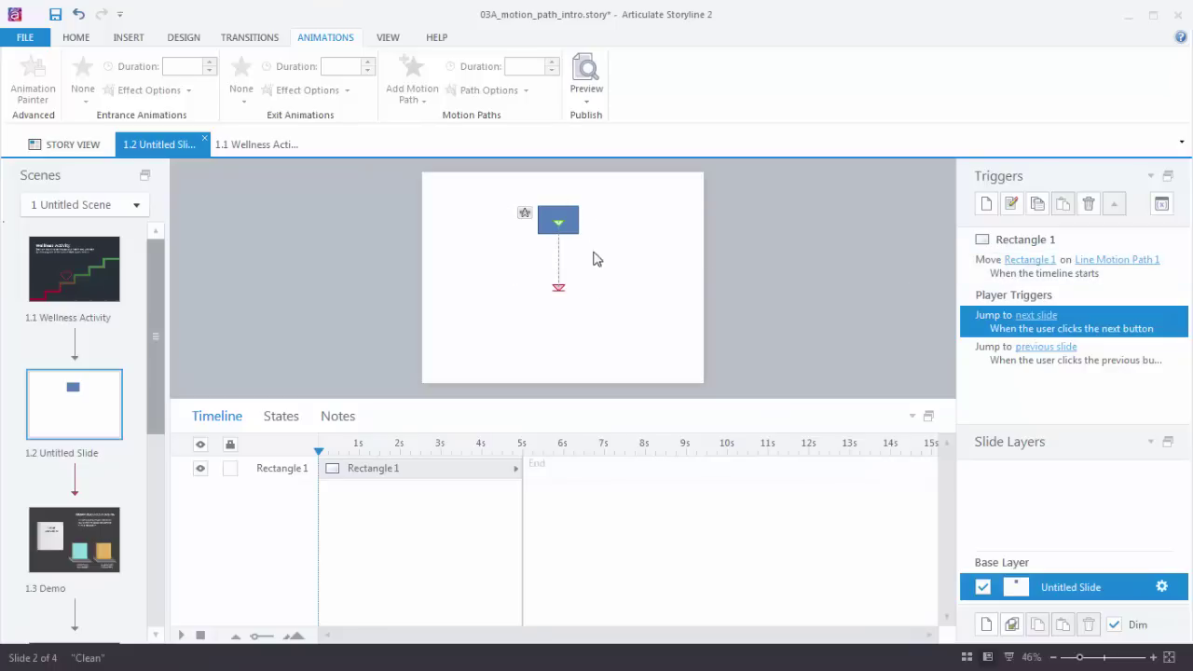
- Move the end point of the rectangle's line path to the slide's lower left, and add a second Lines motion path to the rectangle
left_click(556, 289)
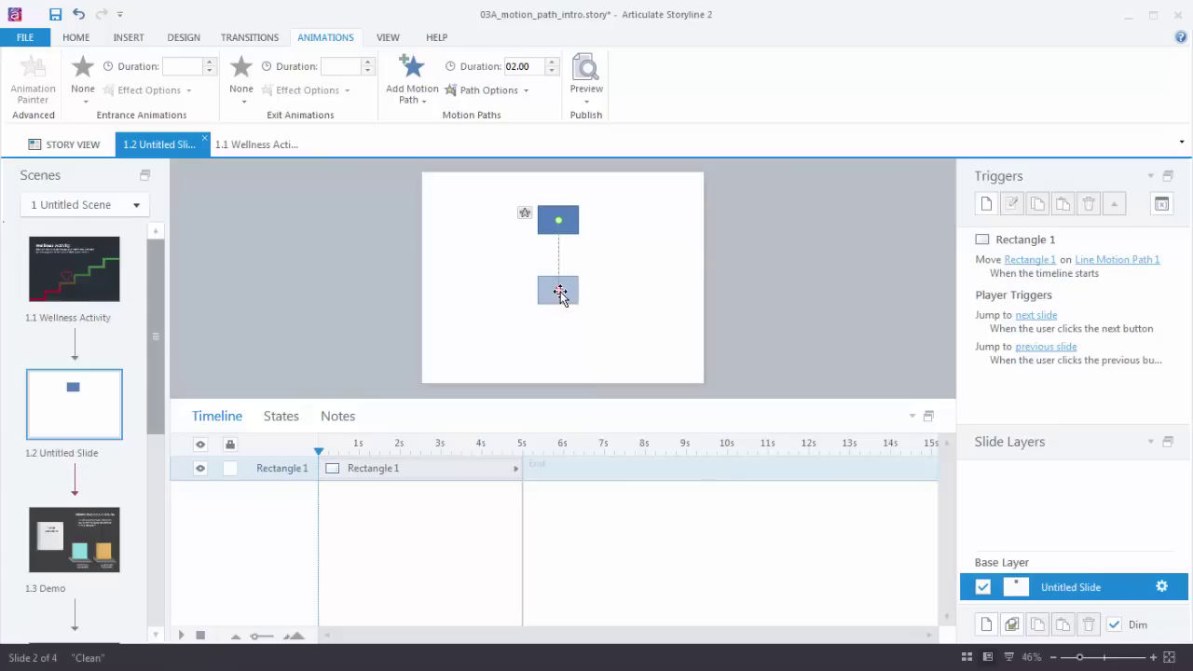
left_click_drag(558, 291, 476, 299)
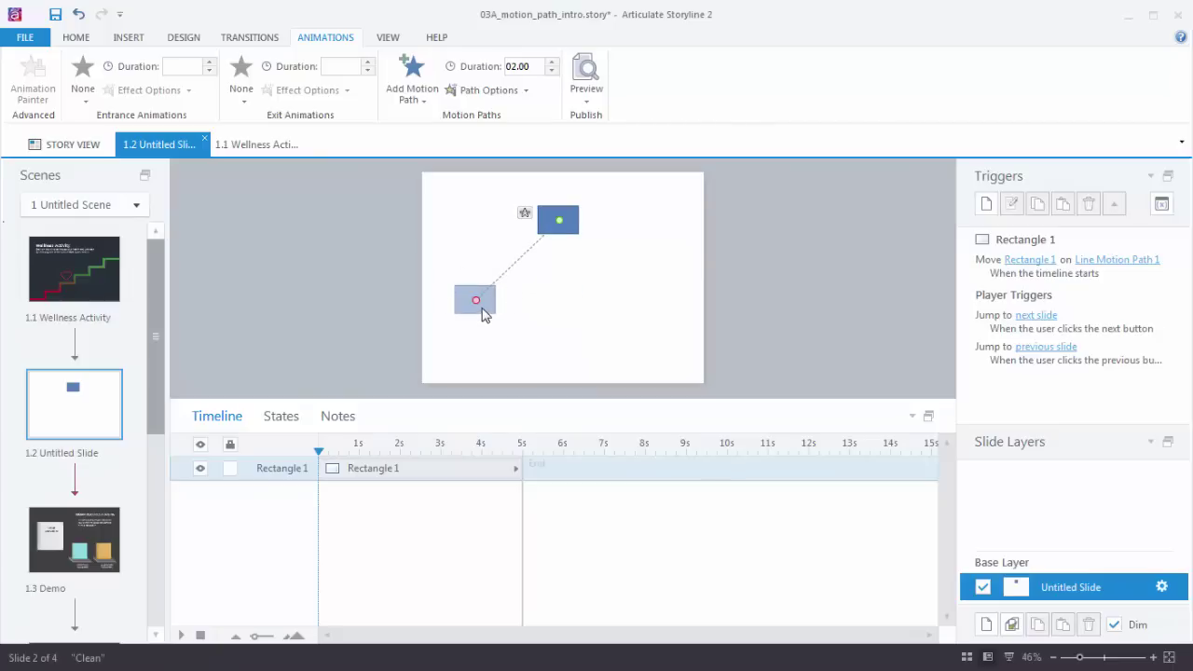
left_click(565, 212)
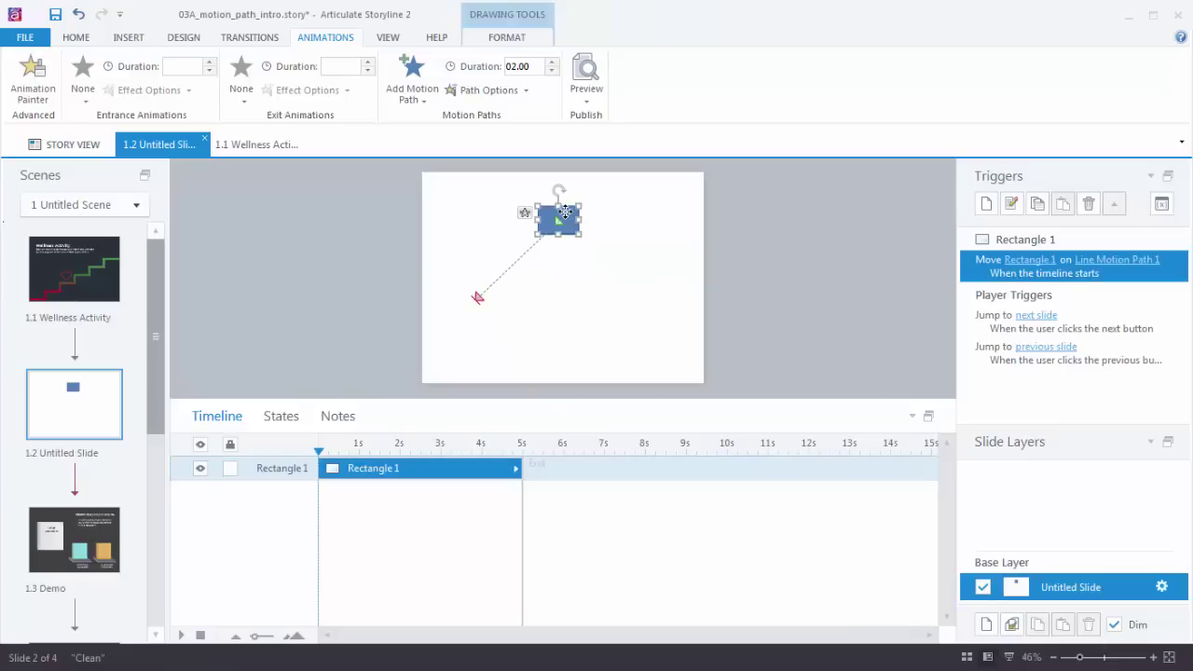
left_click(423, 107)
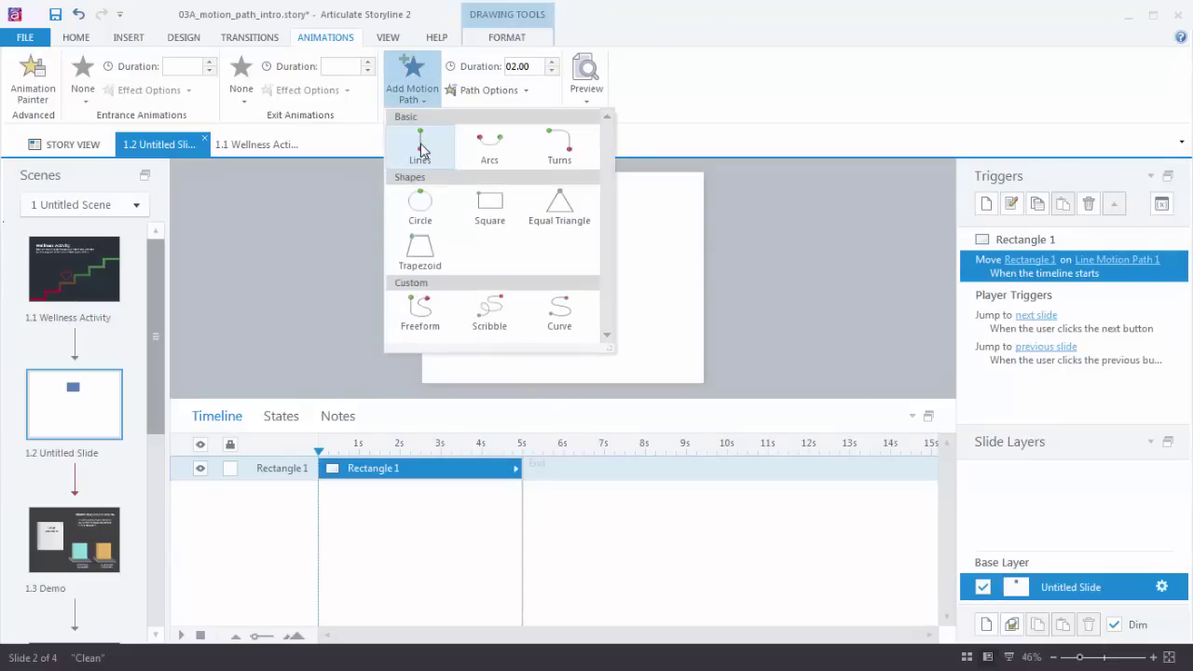
left_click(421, 146)
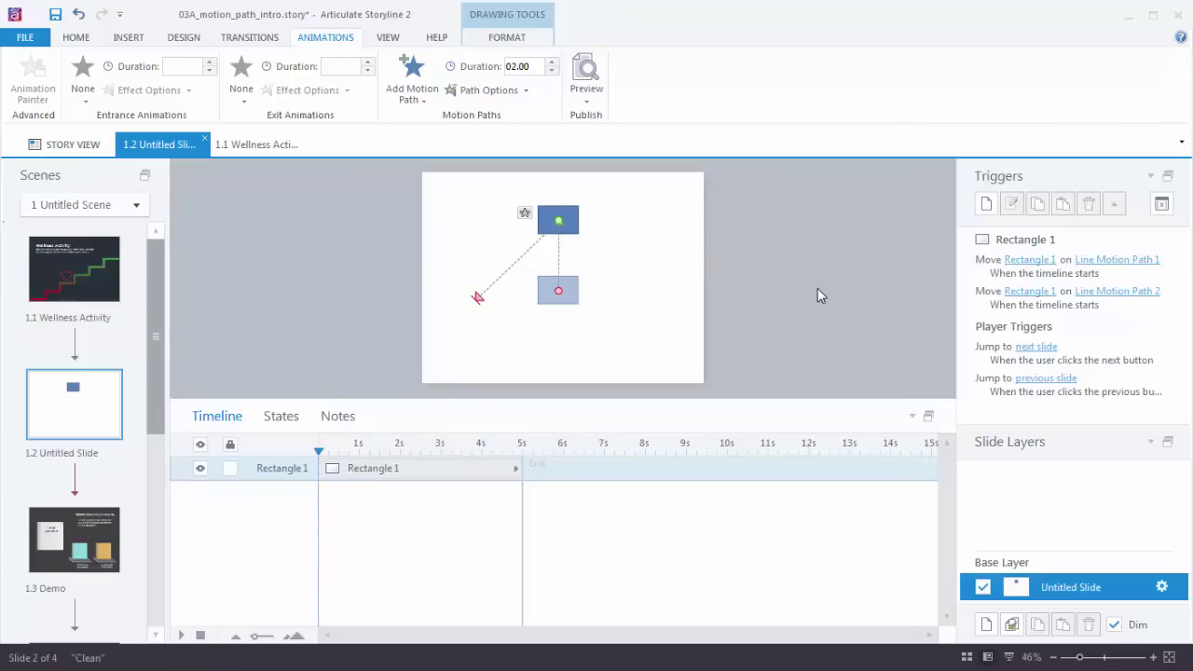
- Examine the path options for the second motion path, including direction, origin, and easing direction and speed
left_click(527, 90)
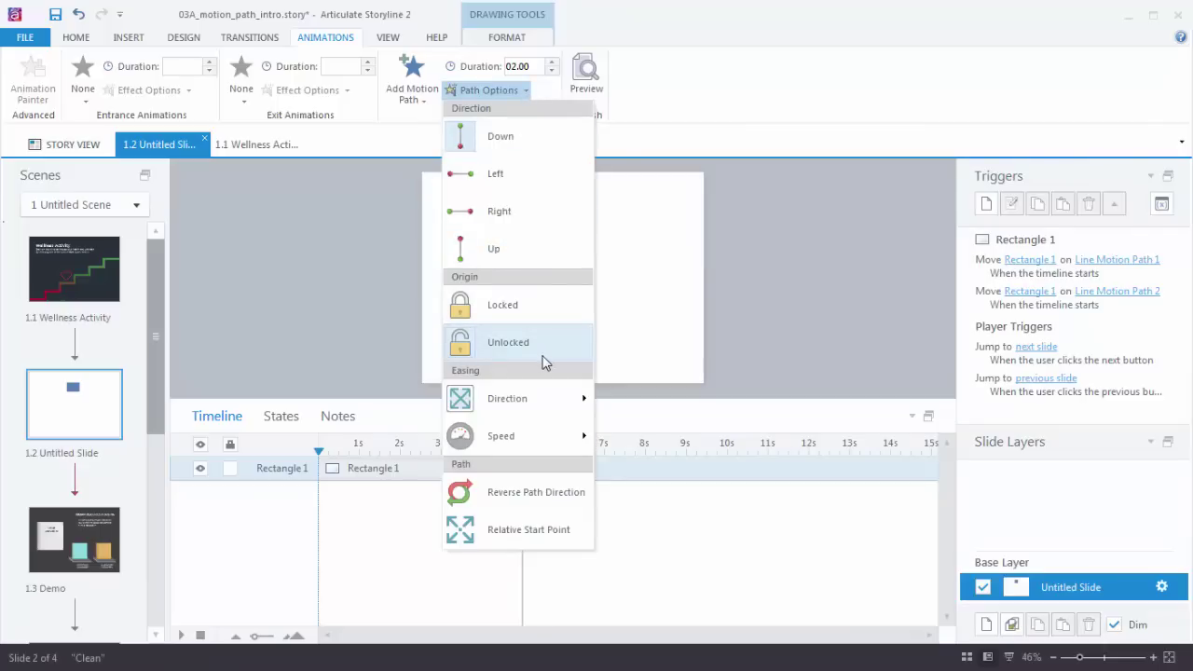
mouse_move(494, 399)
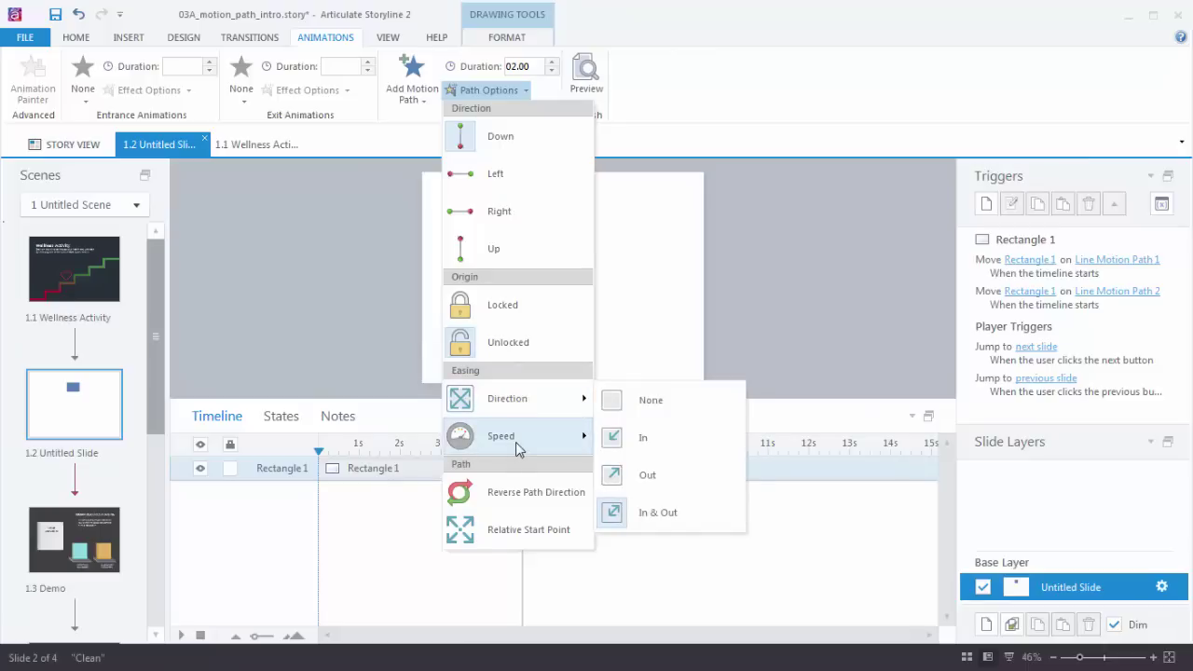
mouse_move(515, 442)
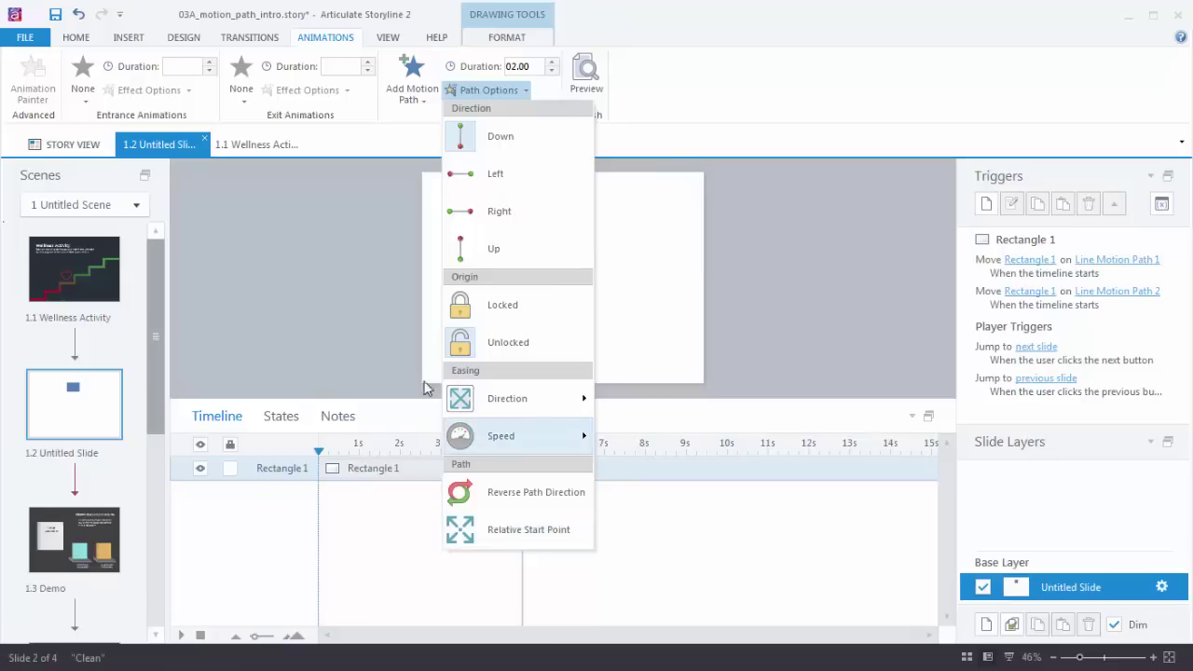
left_click(393, 318)
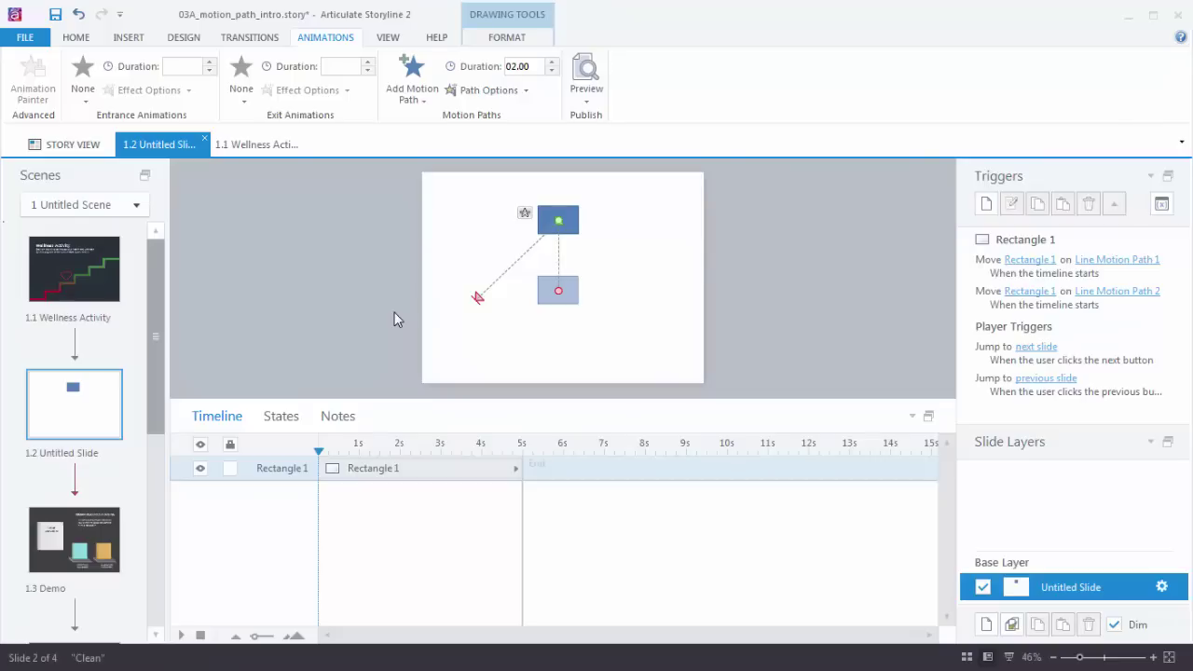
- Go to slide 1.3 Demo, enlarge the timeline area, and hide the white Sexual Harassment book group
key("Page_Down")
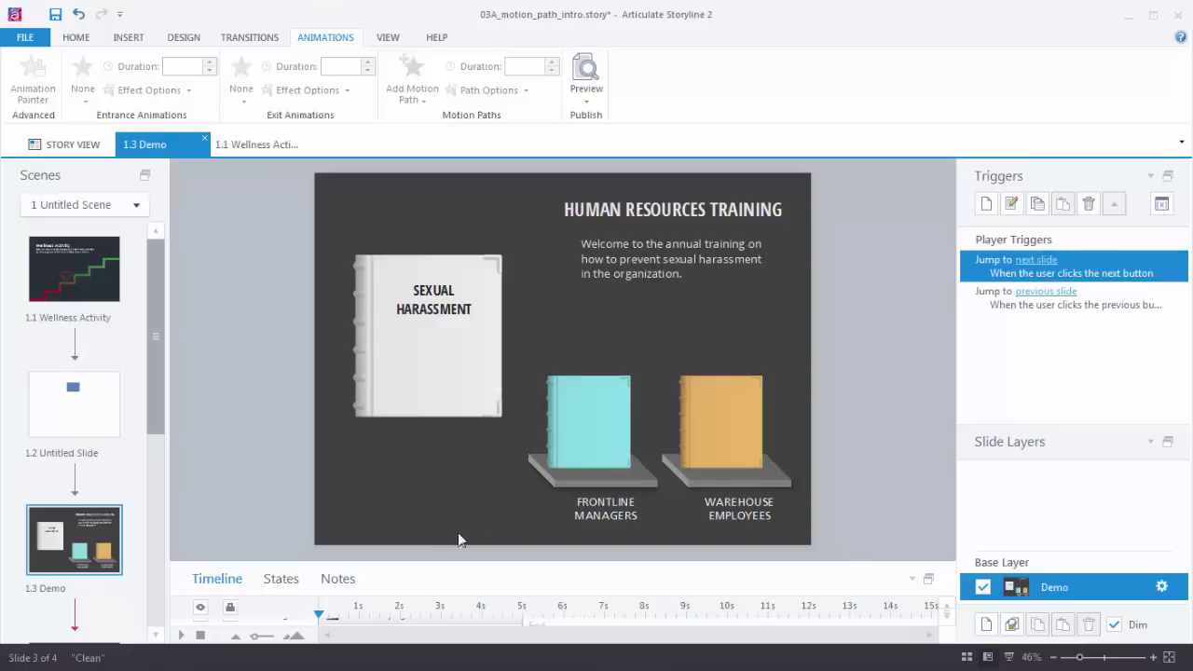
left_click(569, 432)
mouse_move(569, 432)
left_mouse_down()
mouse_move(400, 355)
mouse_move(448, 338)
mouse_move(570, 390)
mouse_move(578, 426)
left_mouse_up()
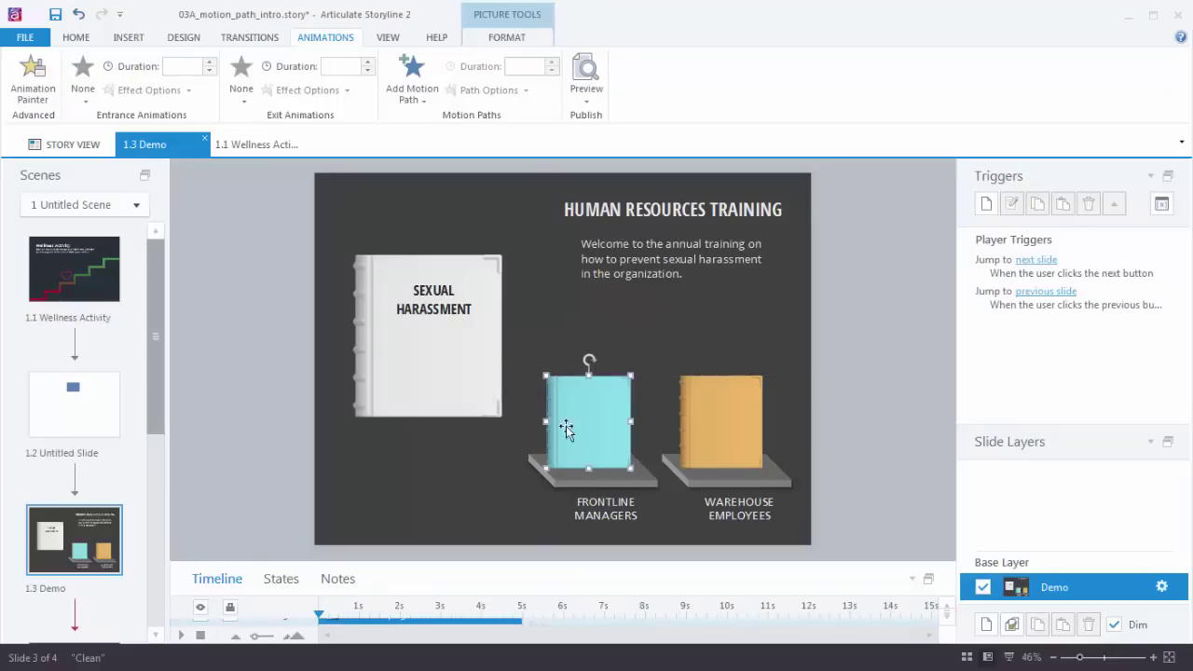
left_click(442, 362)
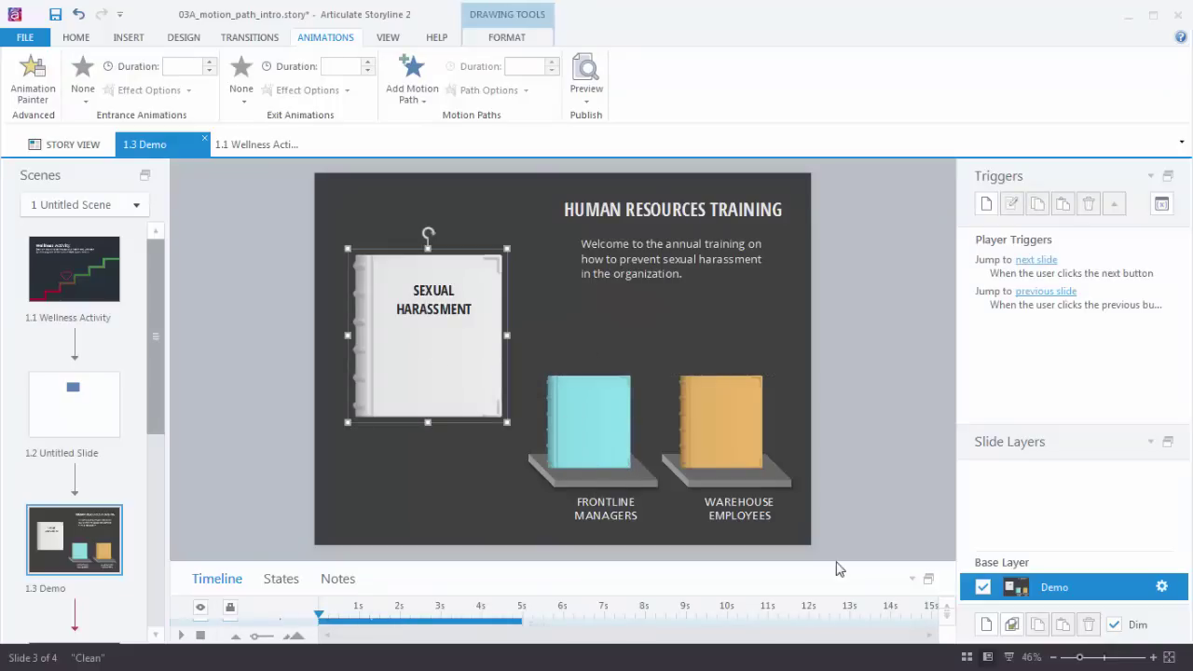
left_click_drag(824, 564, 830, 414)
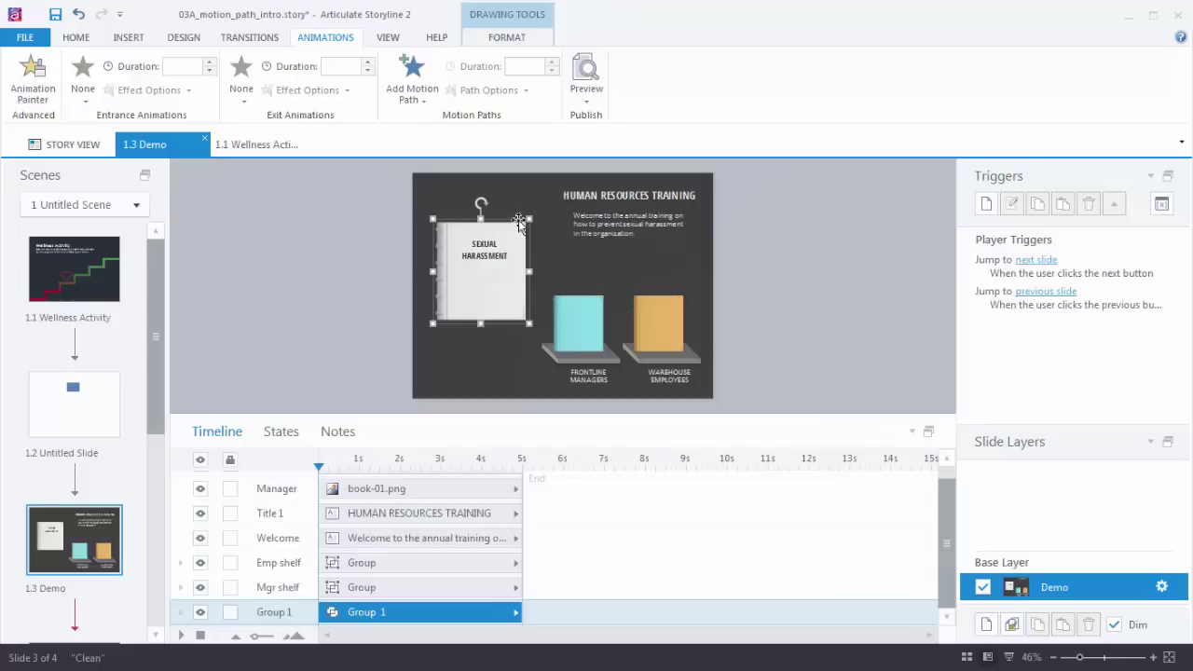
left_click(199, 611)
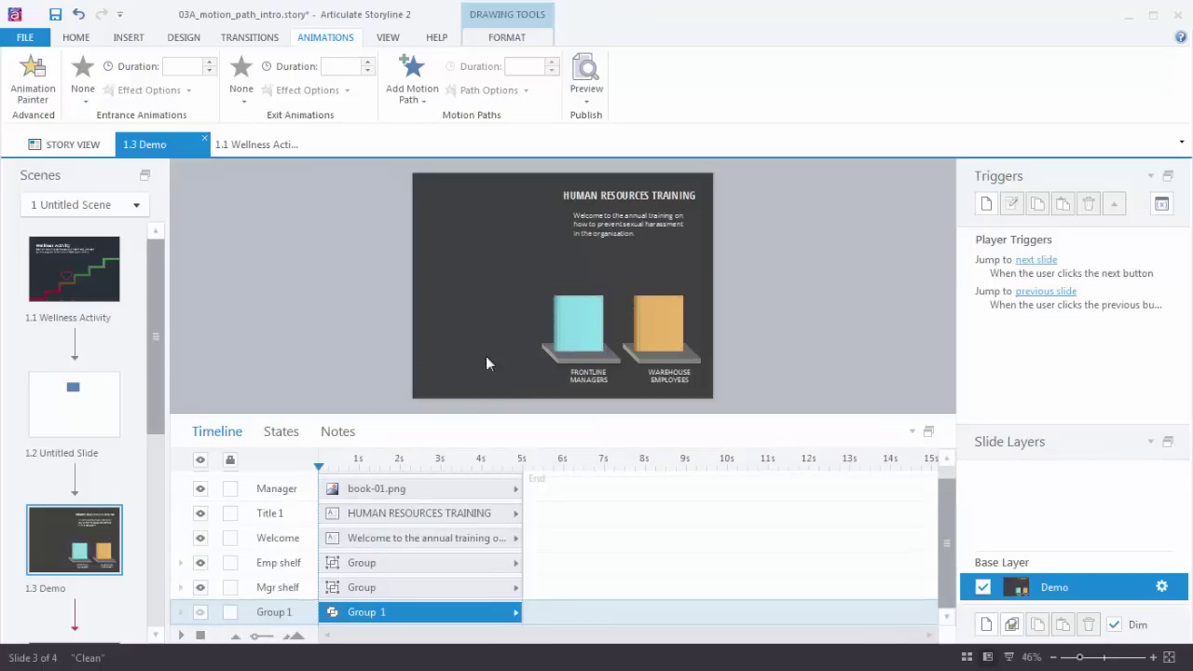
- Move the teal and orange books off their shelves so they stack in the empty left area of the slide
left_click(577, 327)
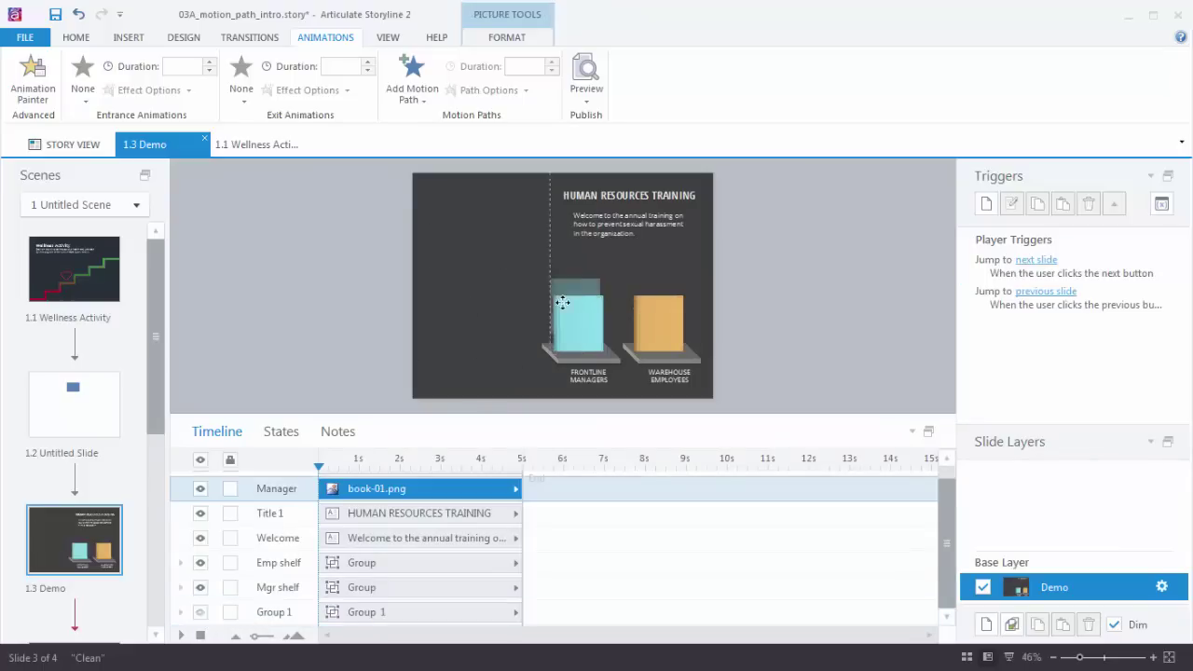
left_click_drag(578, 327, 490, 289)
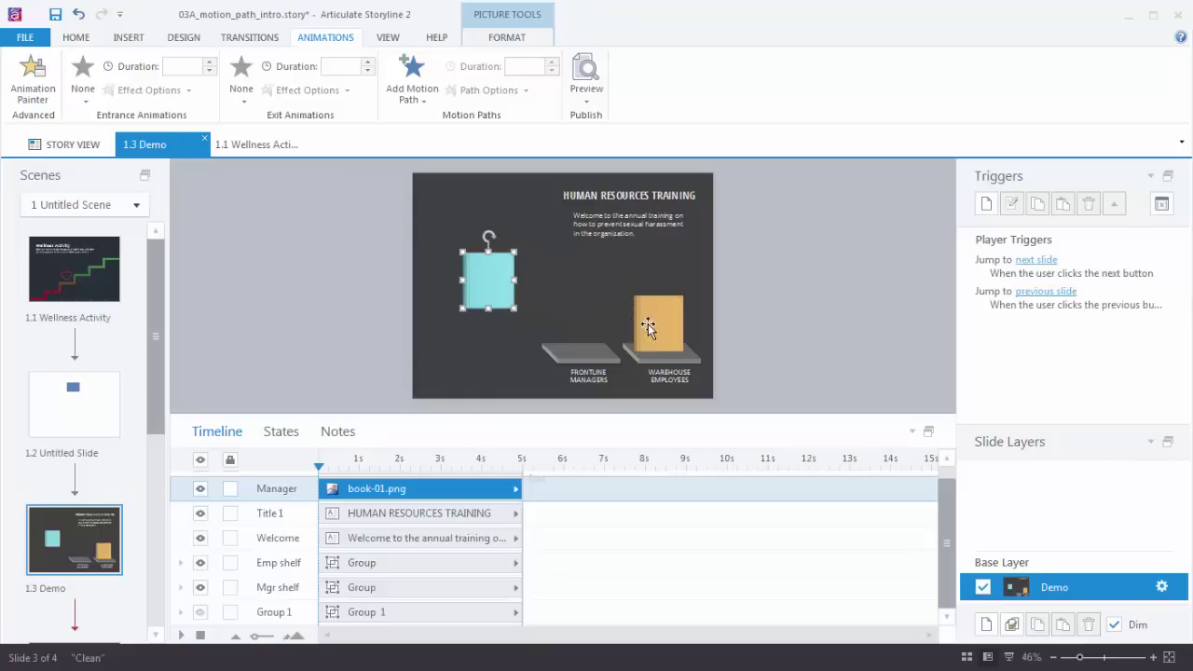
left_click_drag(649, 326, 483, 285)
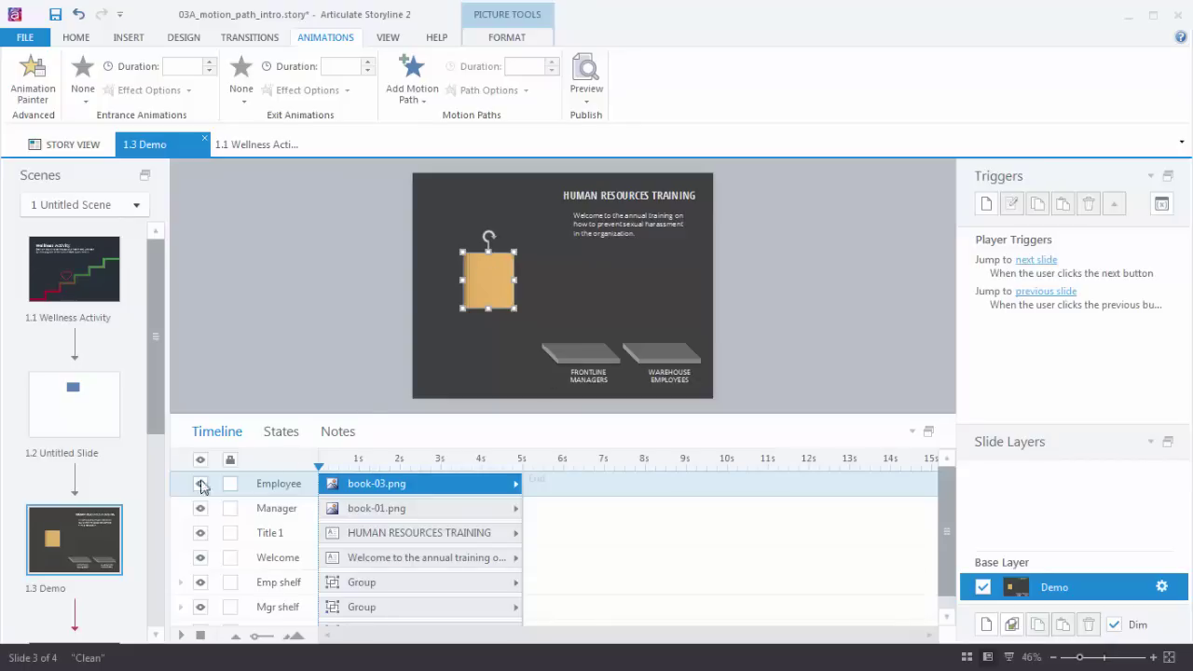
- Hide the orange Employee book and add a Turns motion path to the teal Manager book
left_click(200, 483)
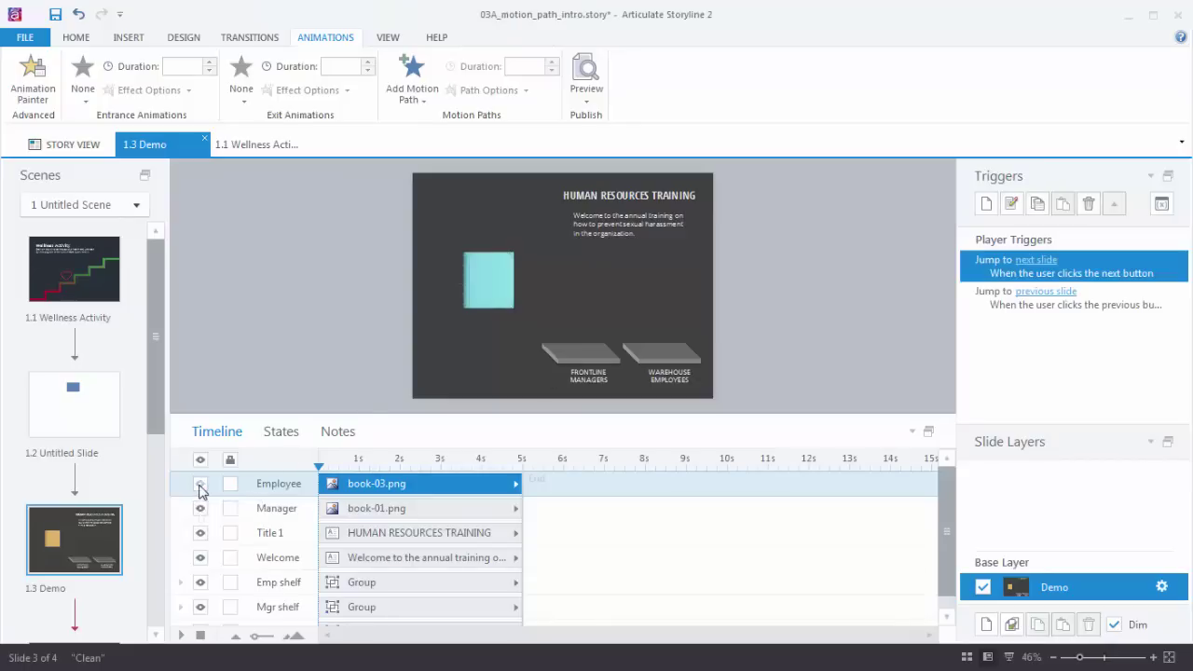
left_click(483, 288)
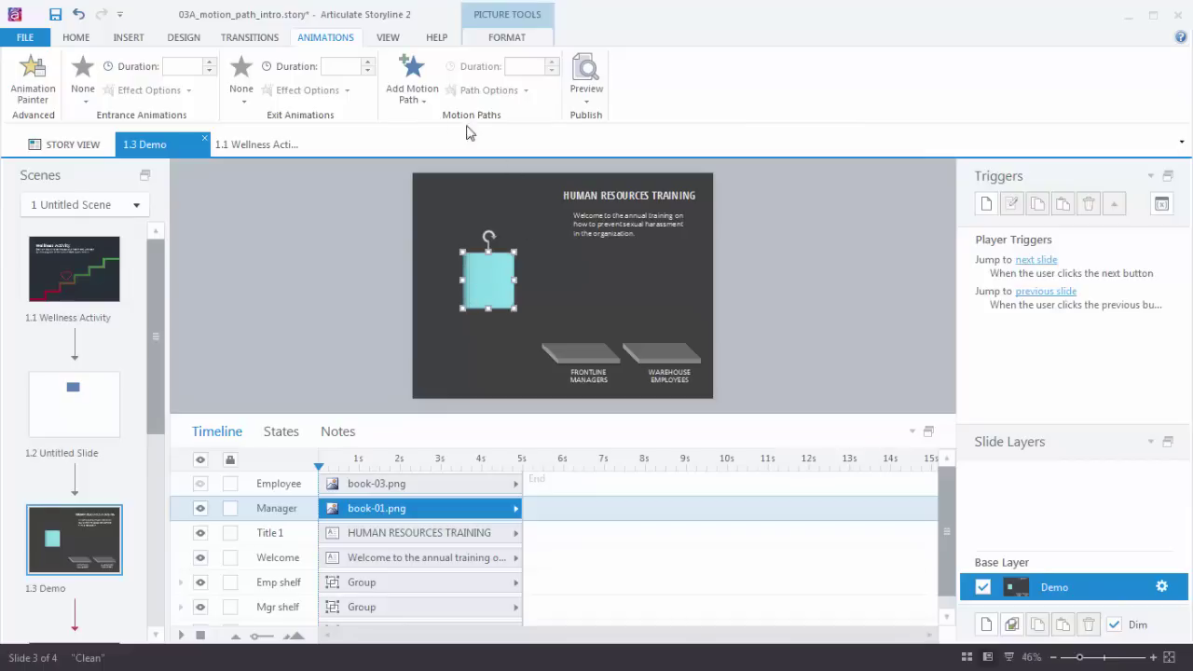
left_click(424, 106)
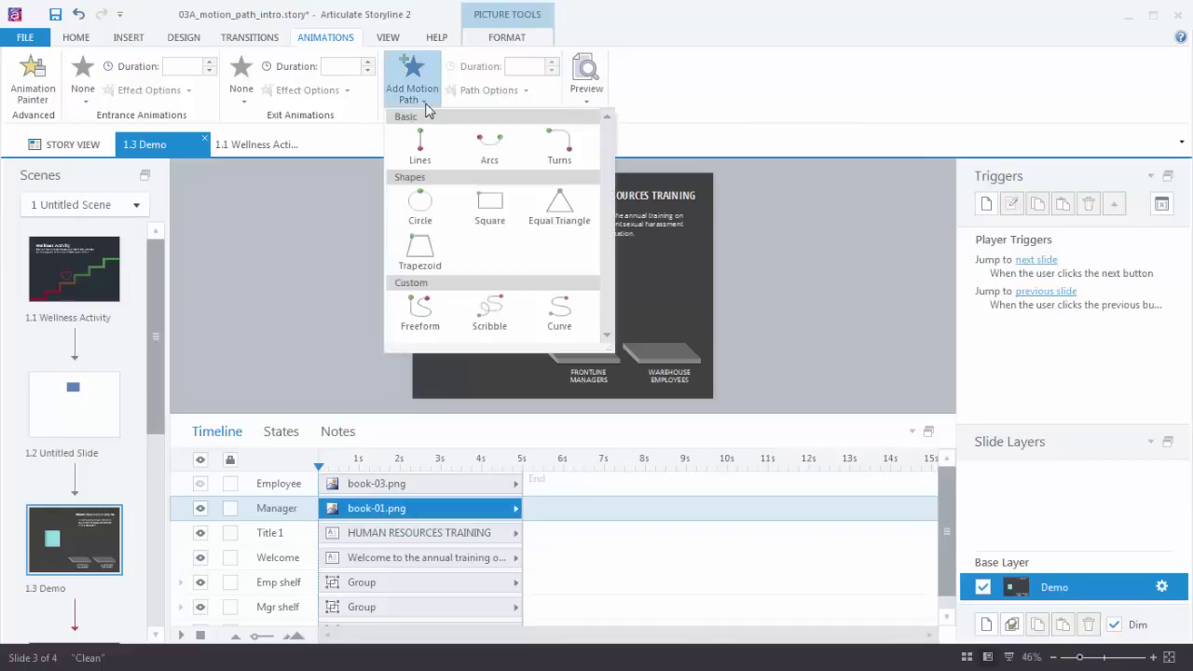
left_click(562, 149)
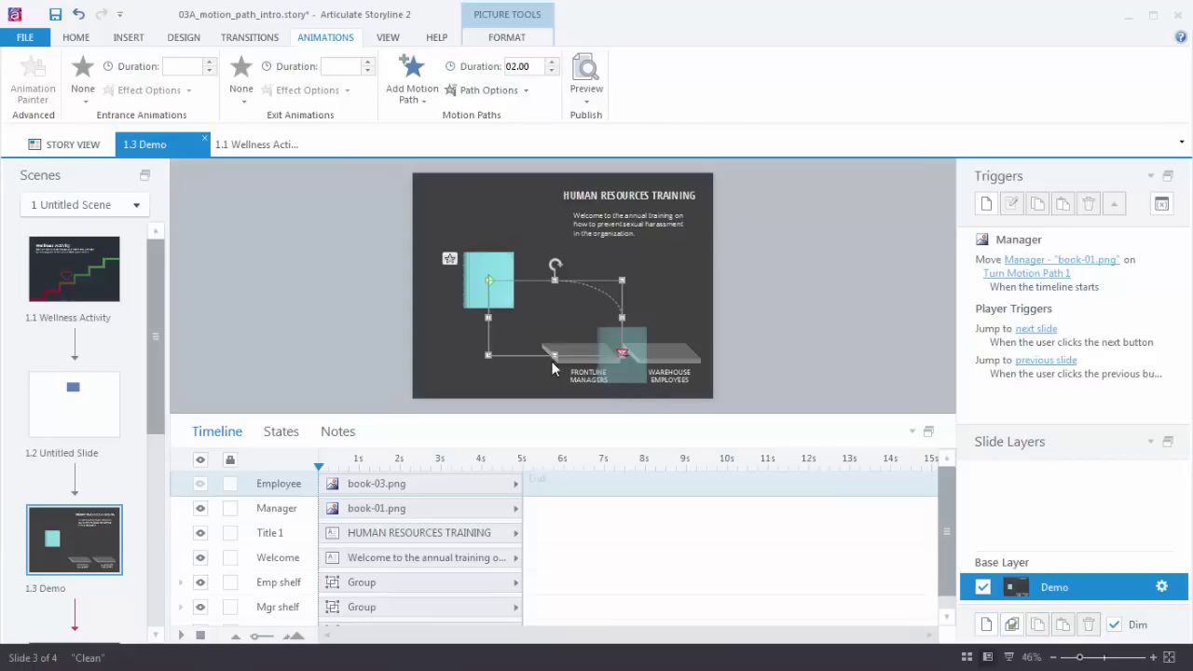
- Shorten and narrow the Manager book's turn path so it ends just above the Frontline Managers shelf
left_click_drag(552, 356, 553, 322)
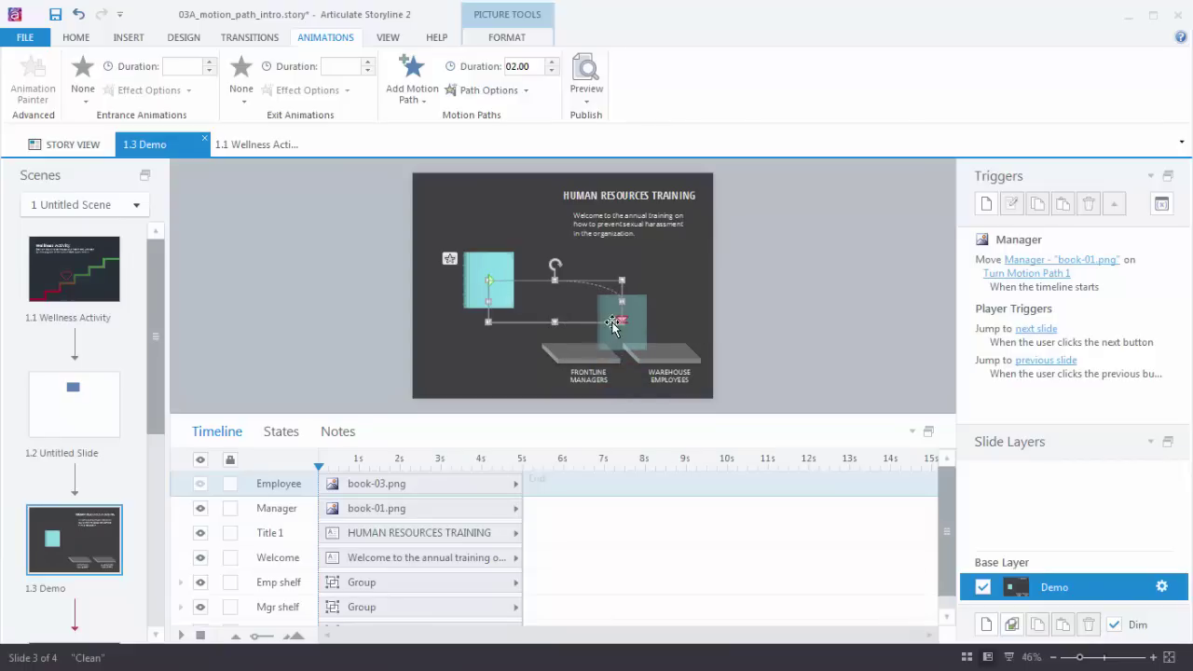
left_click_drag(617, 301, 579, 301)
left_click(783, 348)
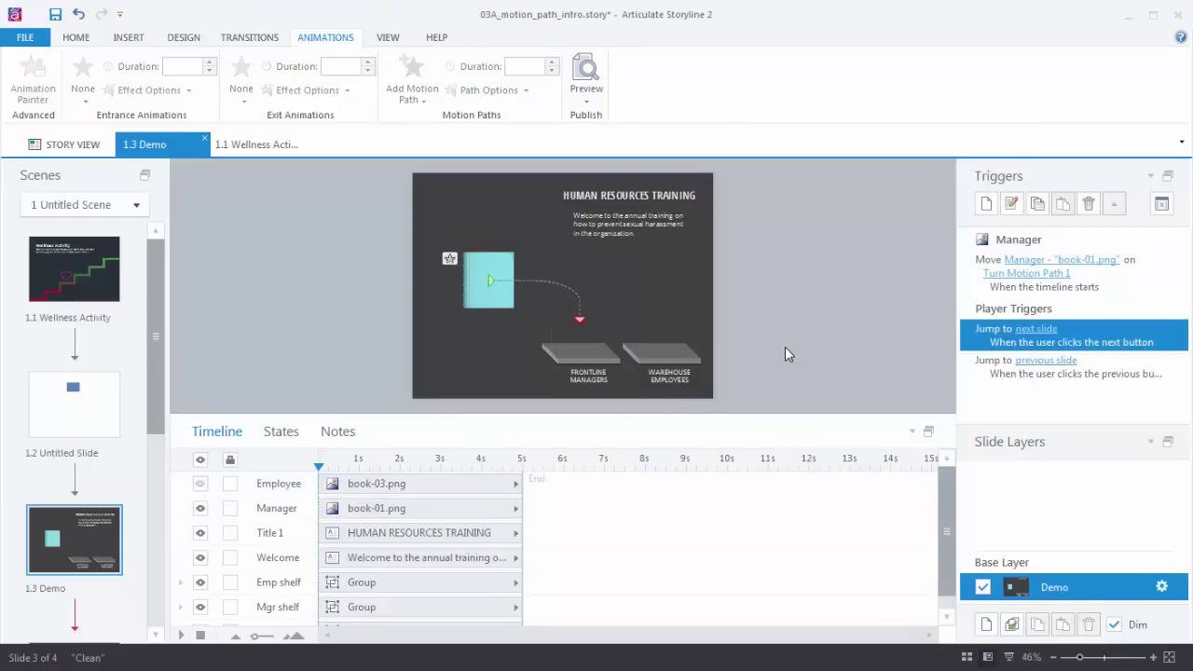
- Preview the current slide to check the Manager book's turn path, and close the preview
left_click(586, 94)
left_click(607, 119)
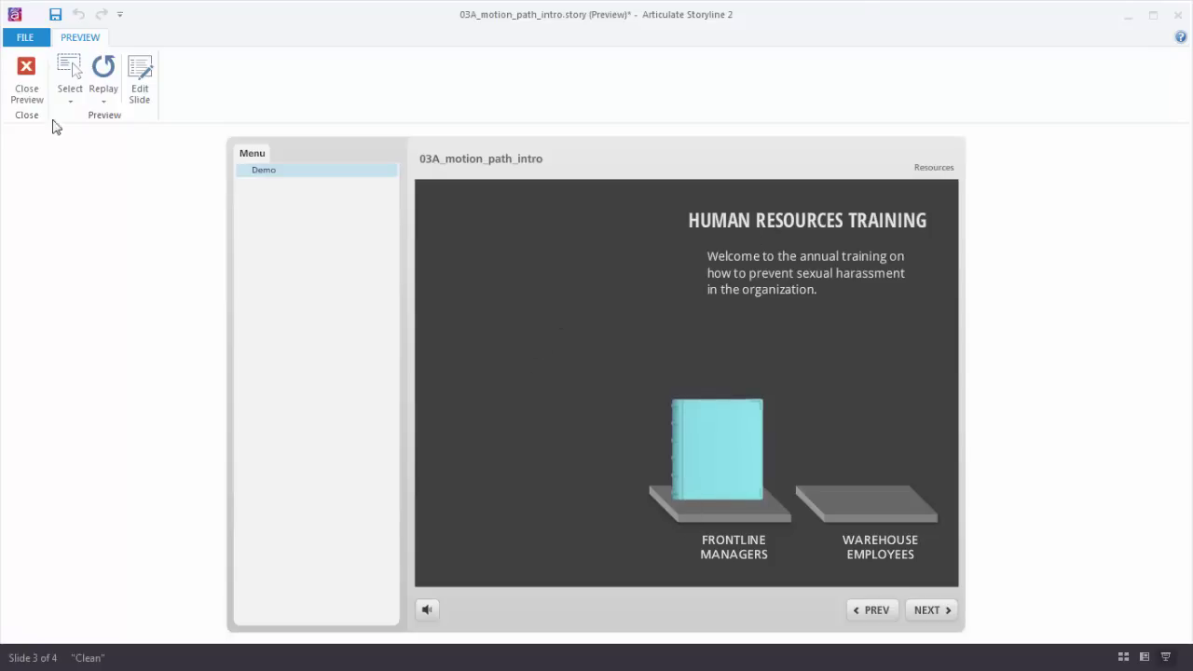
left_click(27, 82)
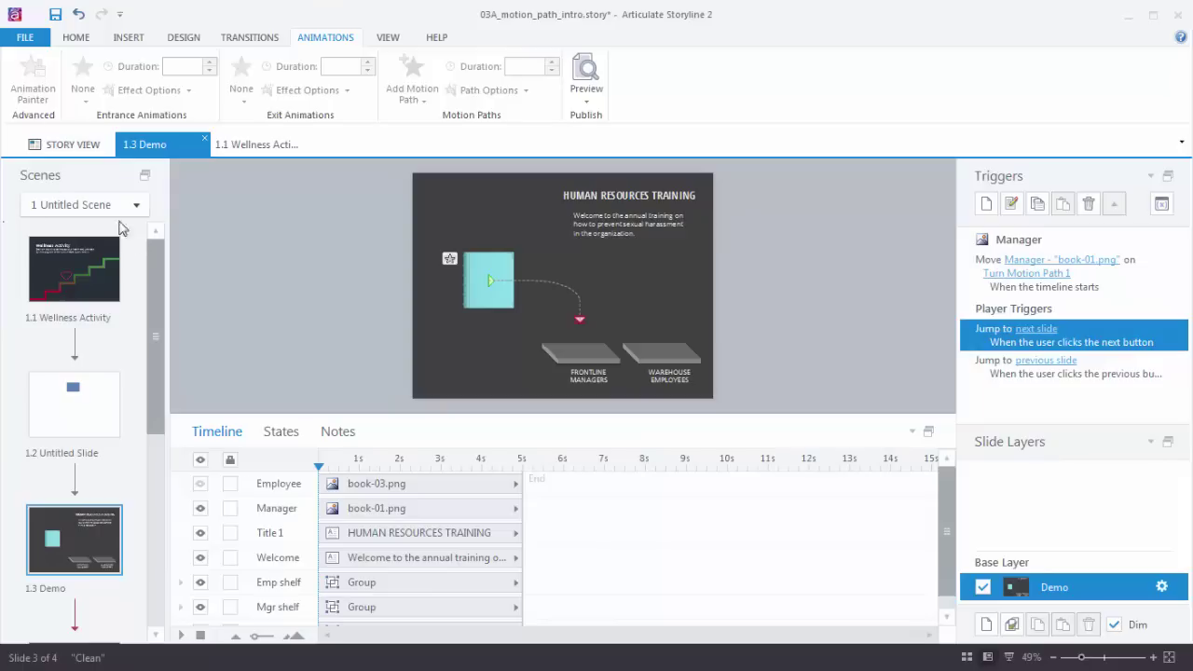
- Unhide the orange Employee book and copy the Manager book's animation onto it with the Animation Painter
left_click(489, 266)
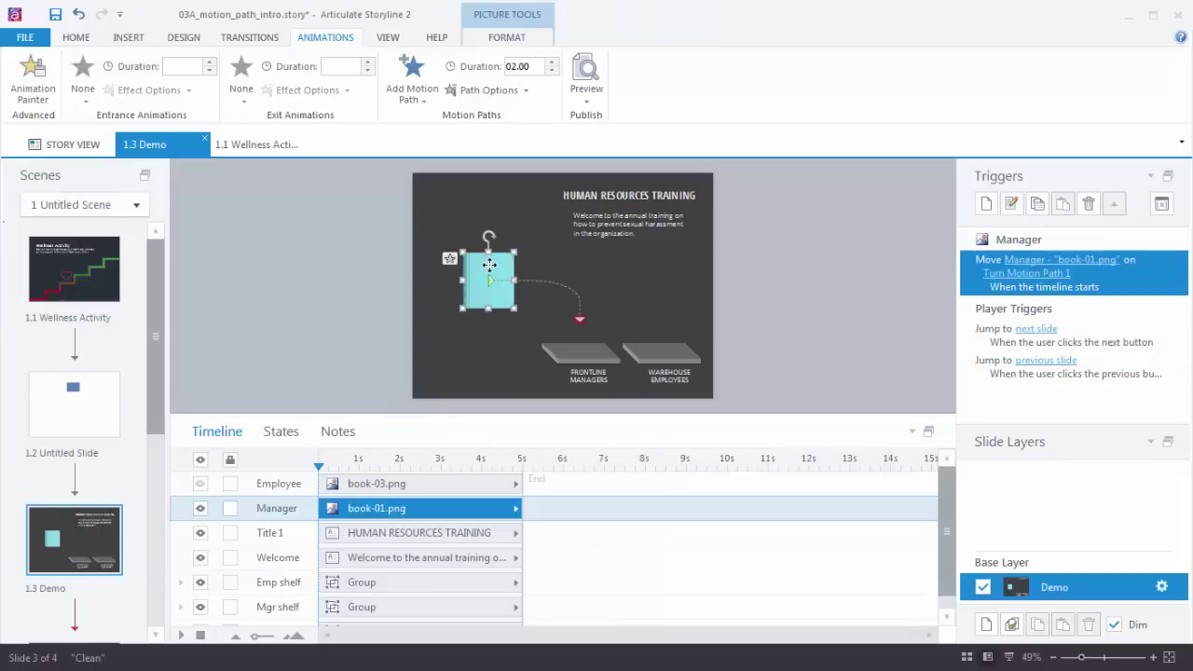
left_click(38, 82)
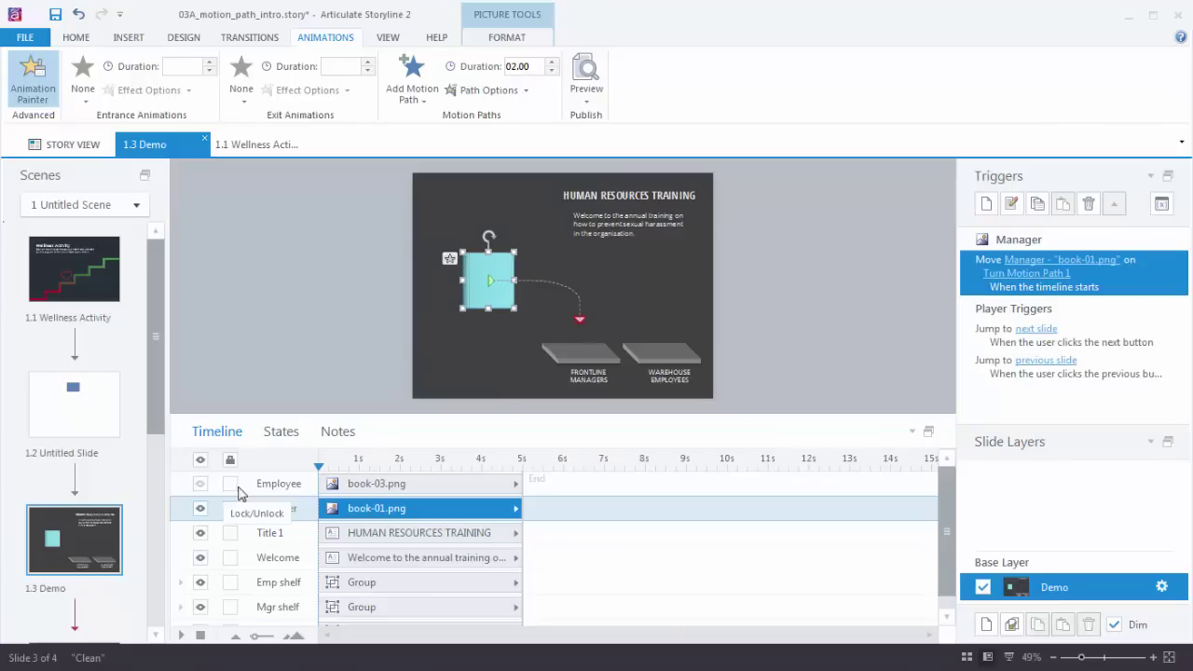
left_click(204, 486)
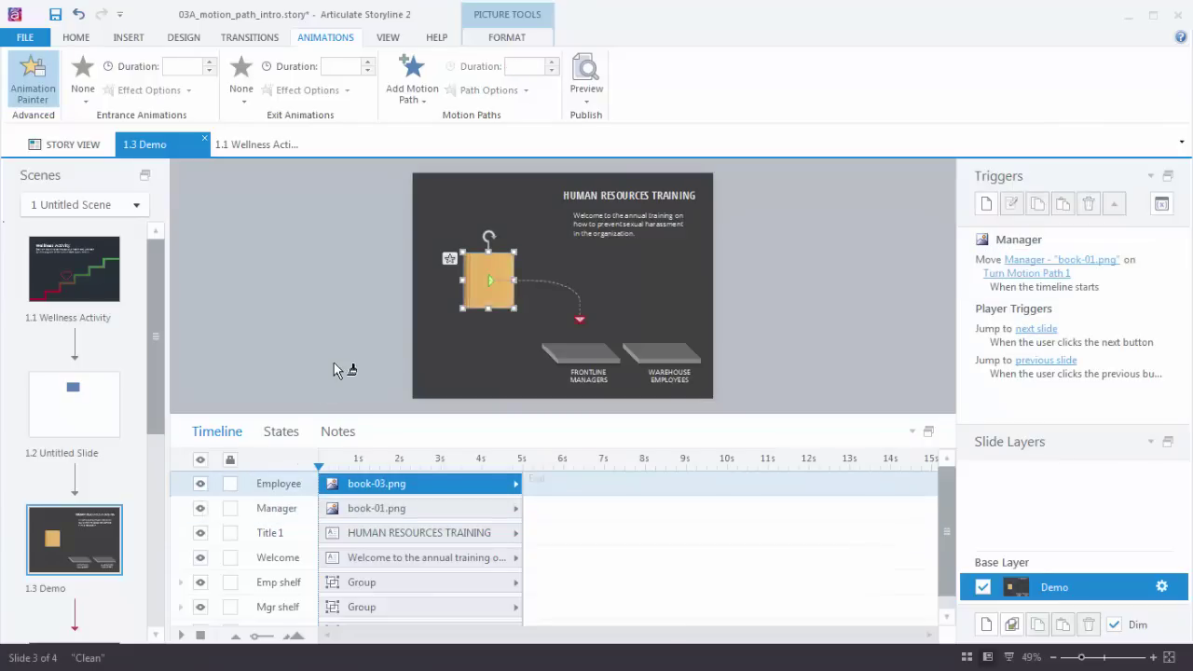
left_click(493, 263)
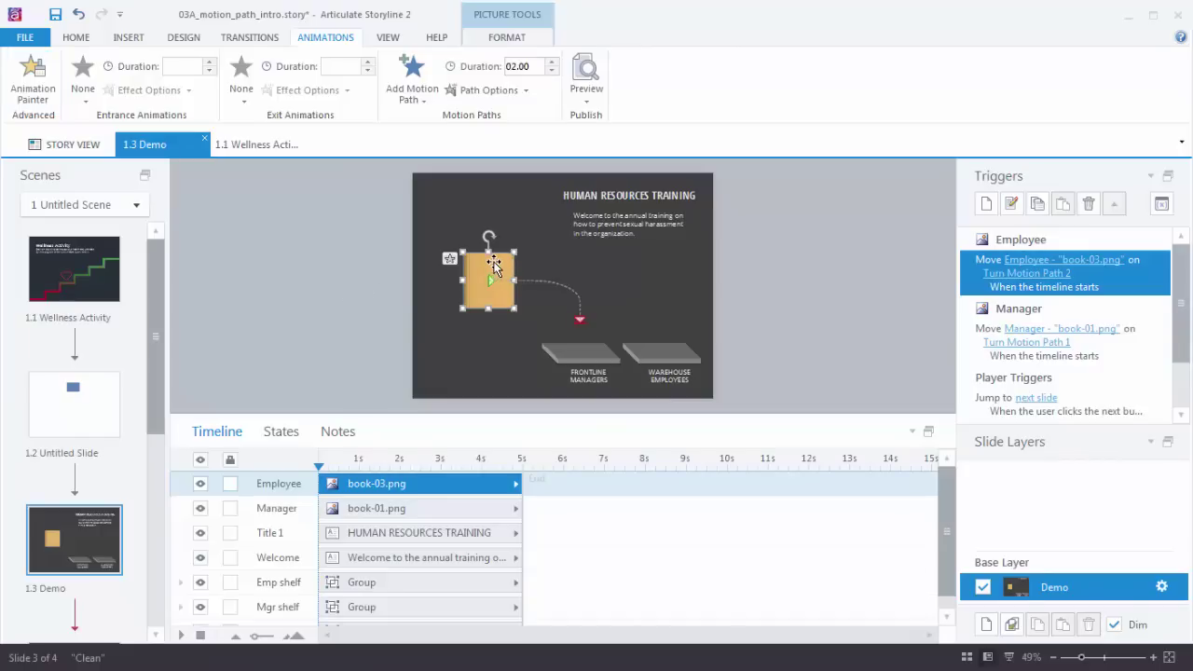
- Move the end of the Employee book's turn path above the Warehouse Employees shelf and preview the slide
left_click(580, 318)
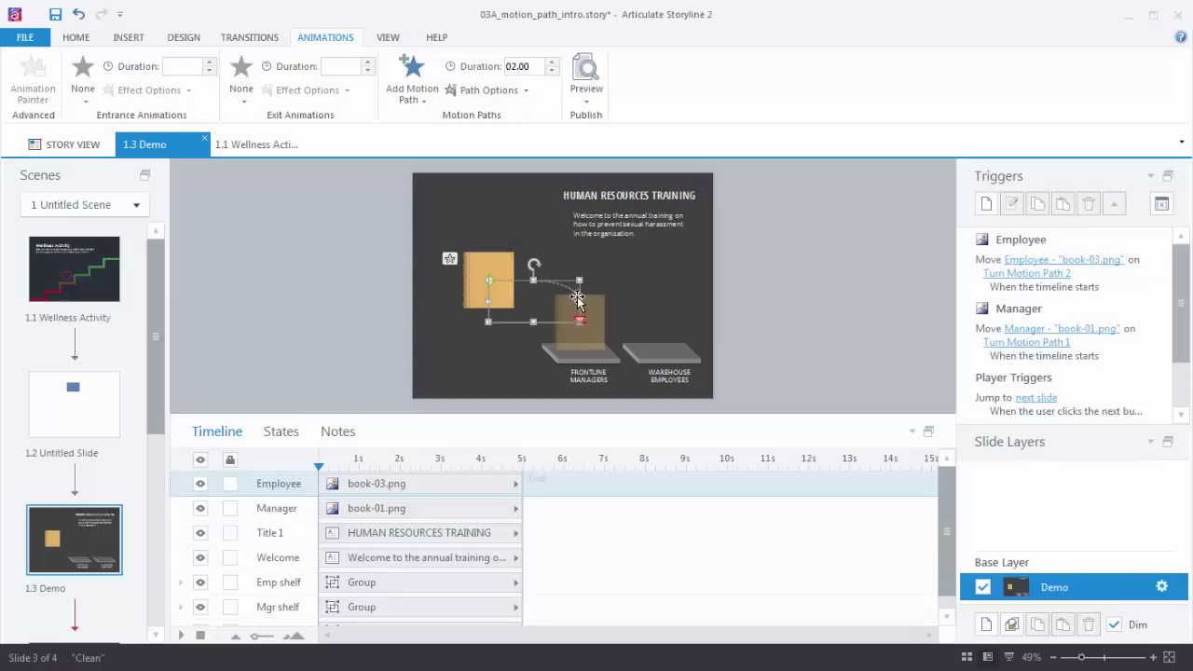
left_click_drag(580, 302, 659, 301)
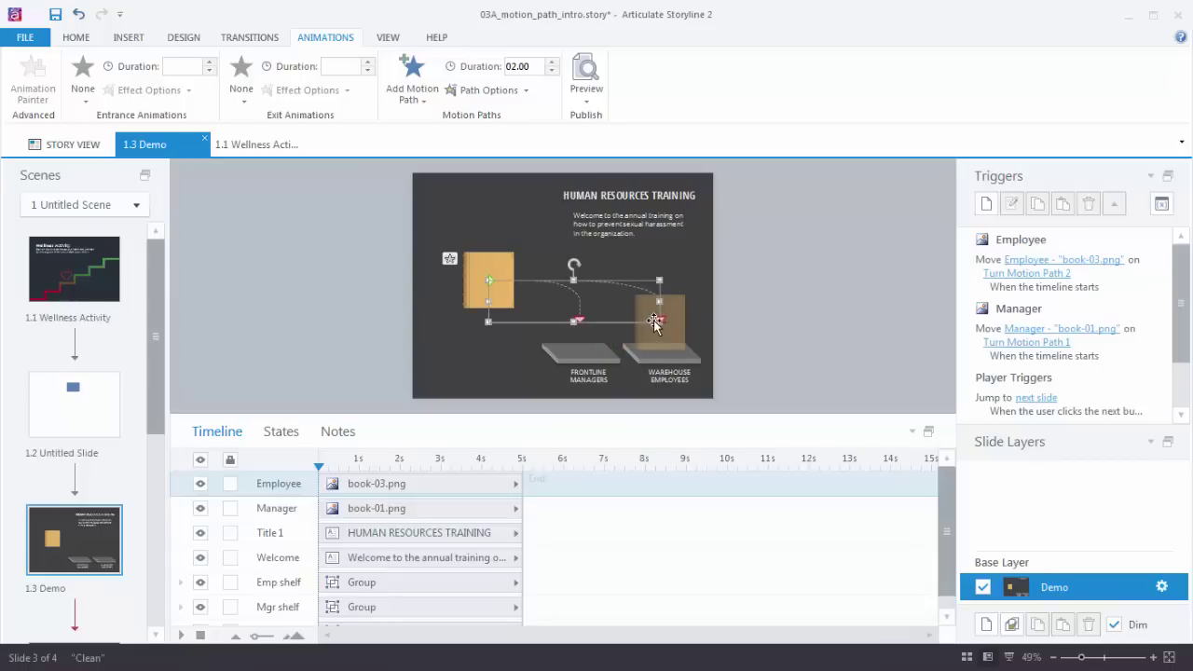
left_click(588, 109)
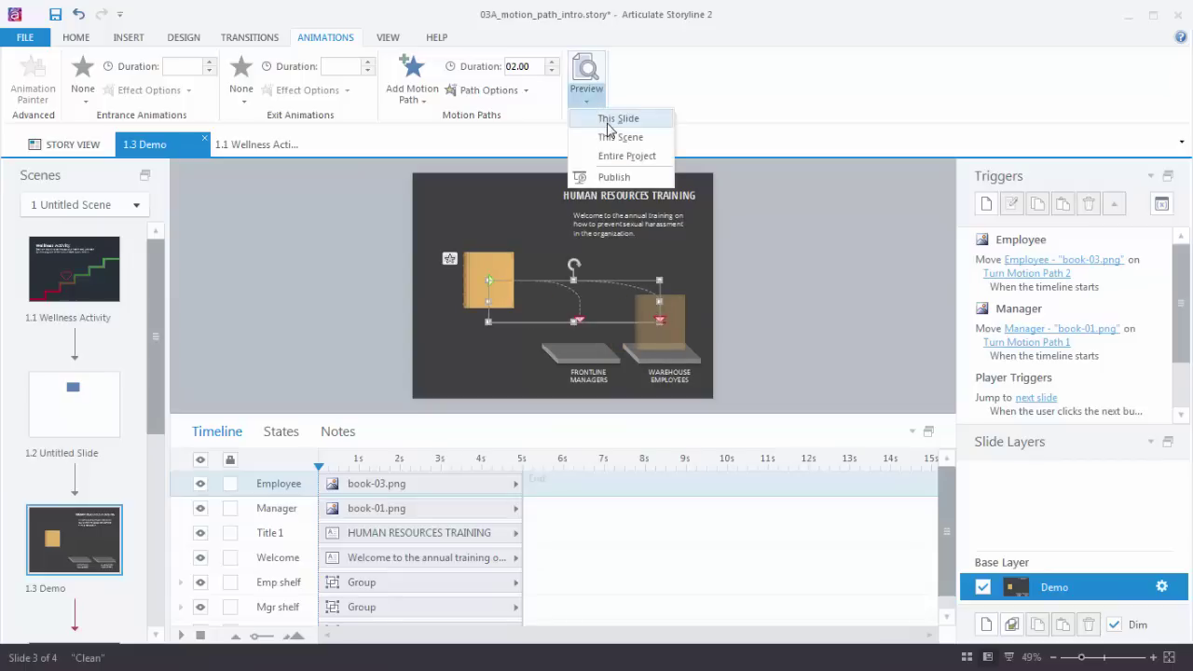
left_click(609, 120)
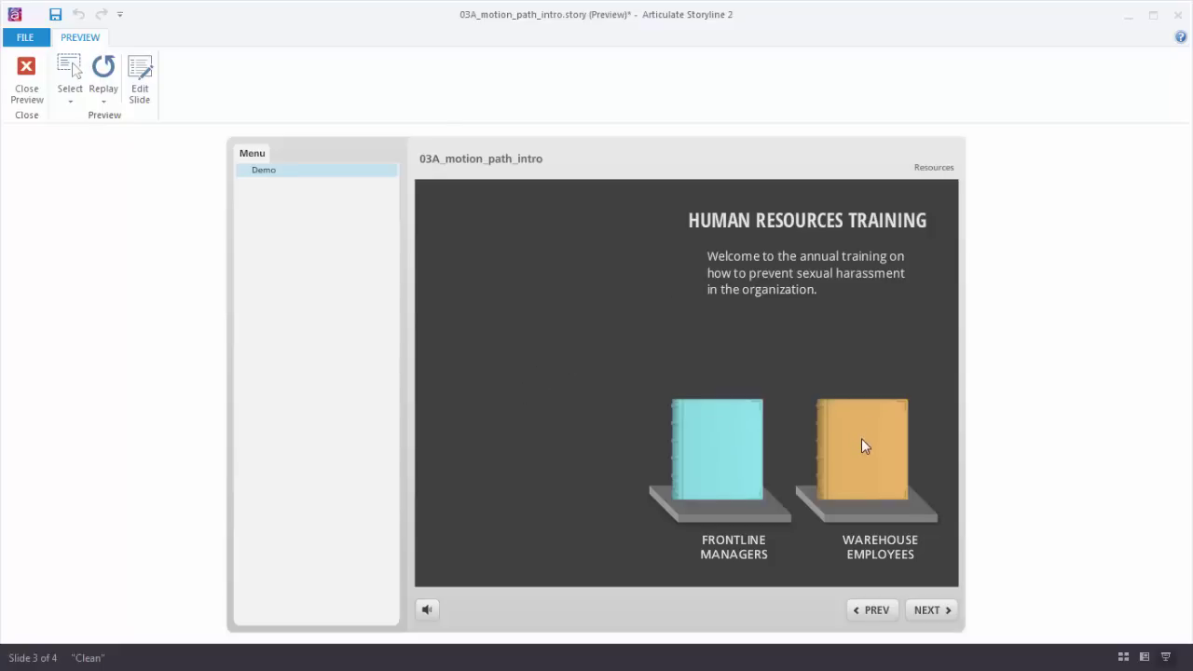
left_click(27, 74)
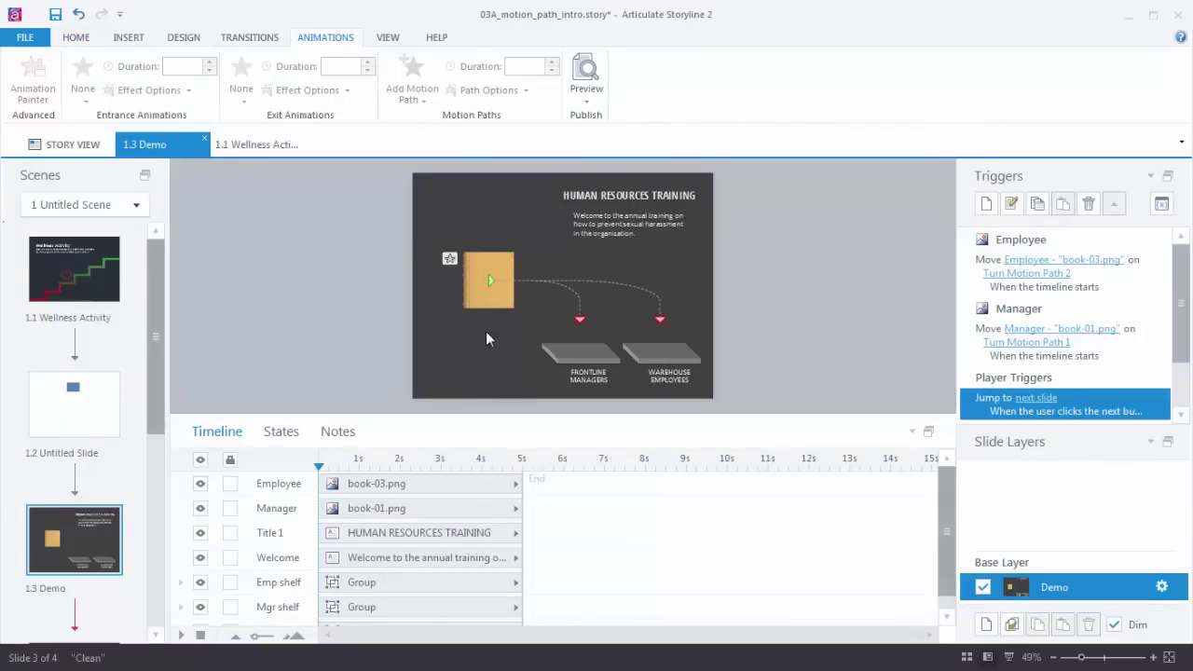
- Set the Employee book to start at 2 s and the Manager book at 1 s on the timeline
left_click(331, 491)
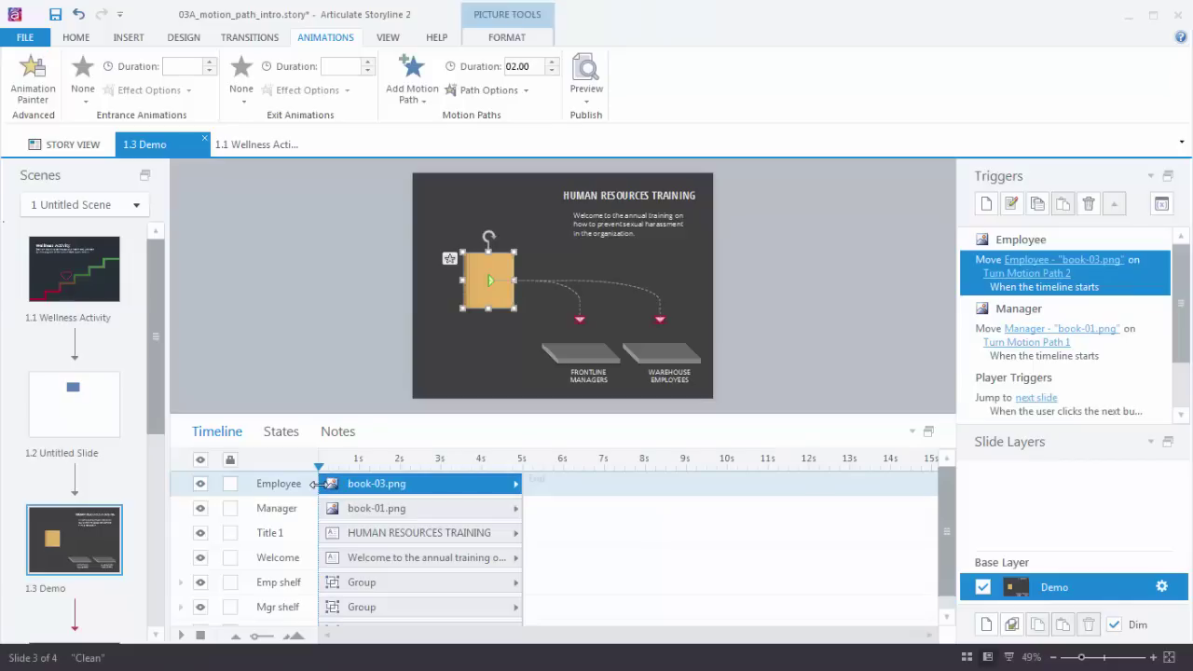
left_click_drag(317, 484, 408, 490)
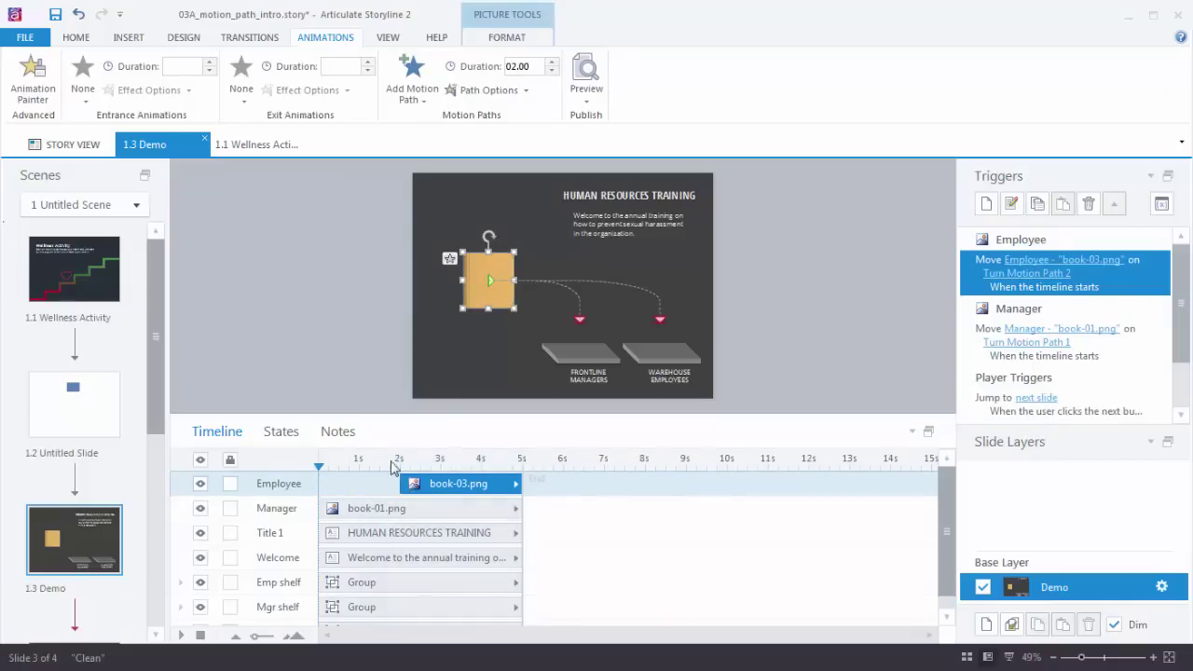
left_click(357, 506)
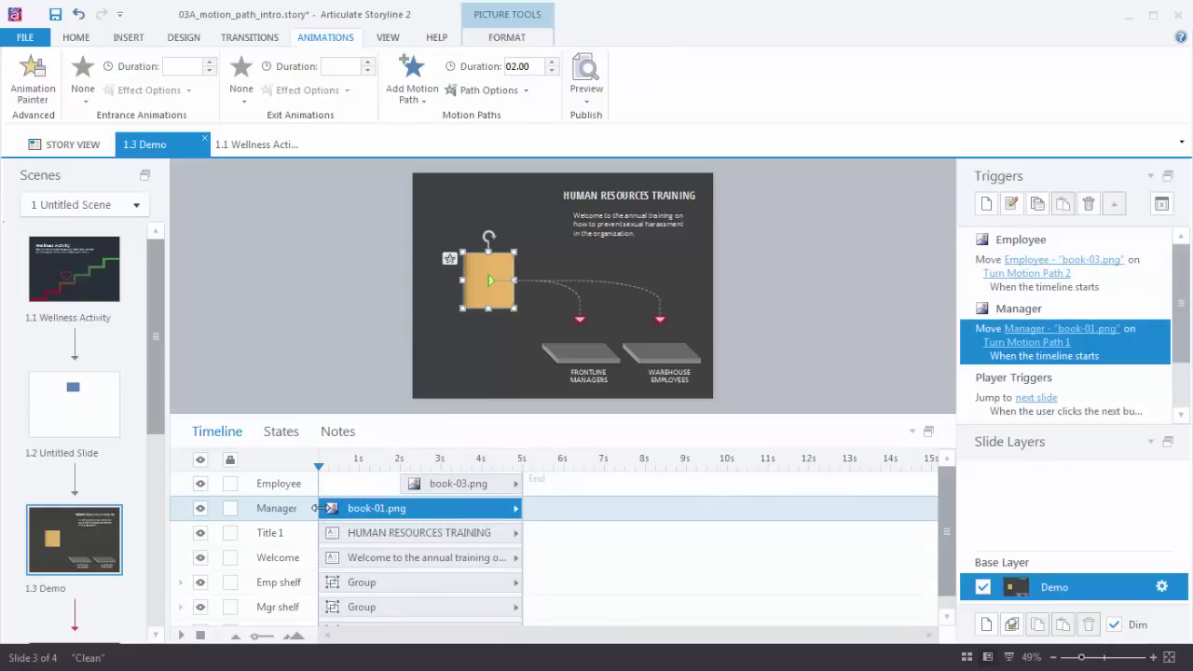
left_click_drag(320, 514, 358, 513)
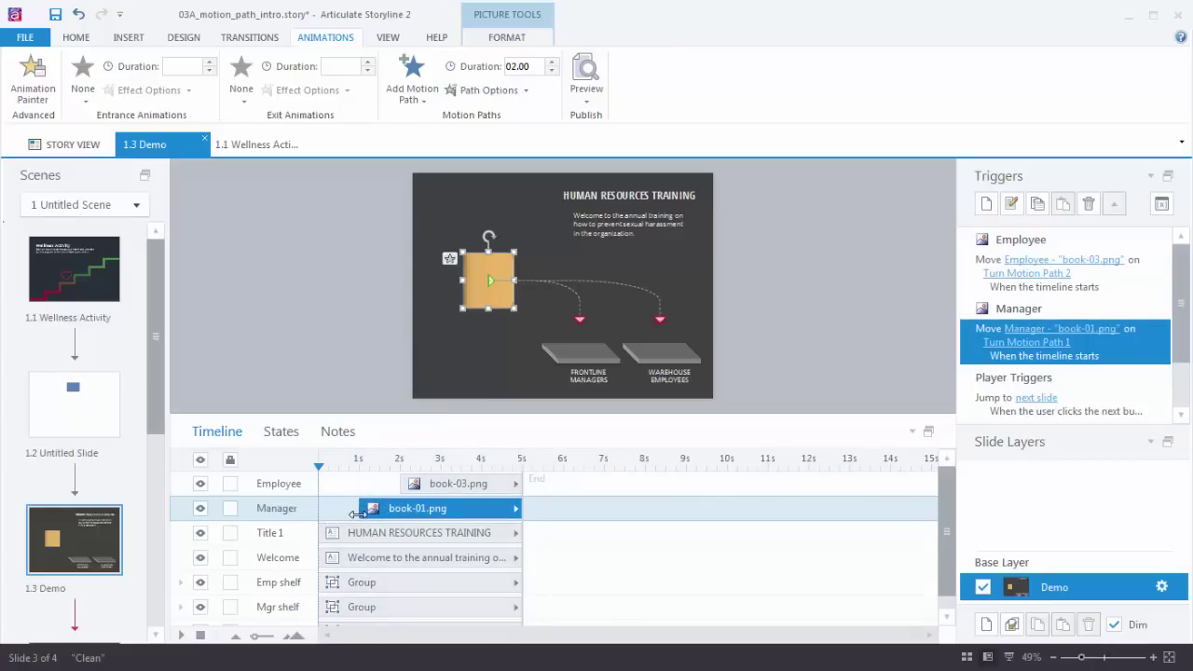
- Preview the slide to check the staggered start times of the two books, and close the preview
left_click(586, 91)
left_click(605, 116)
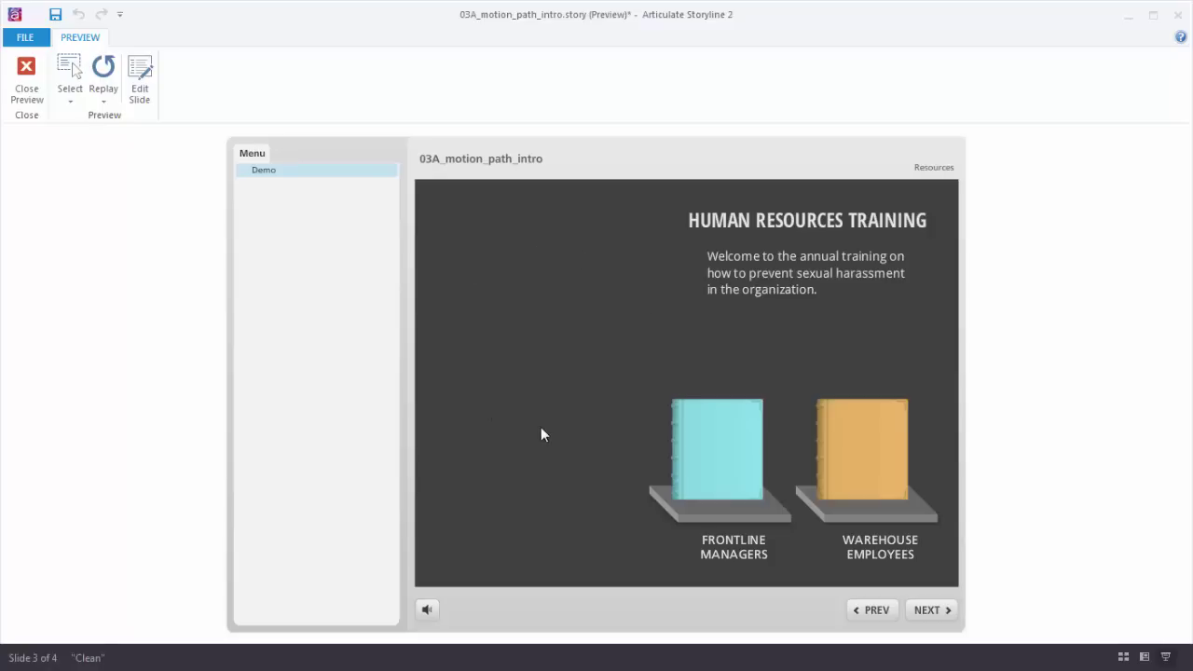
left_click(27, 80)
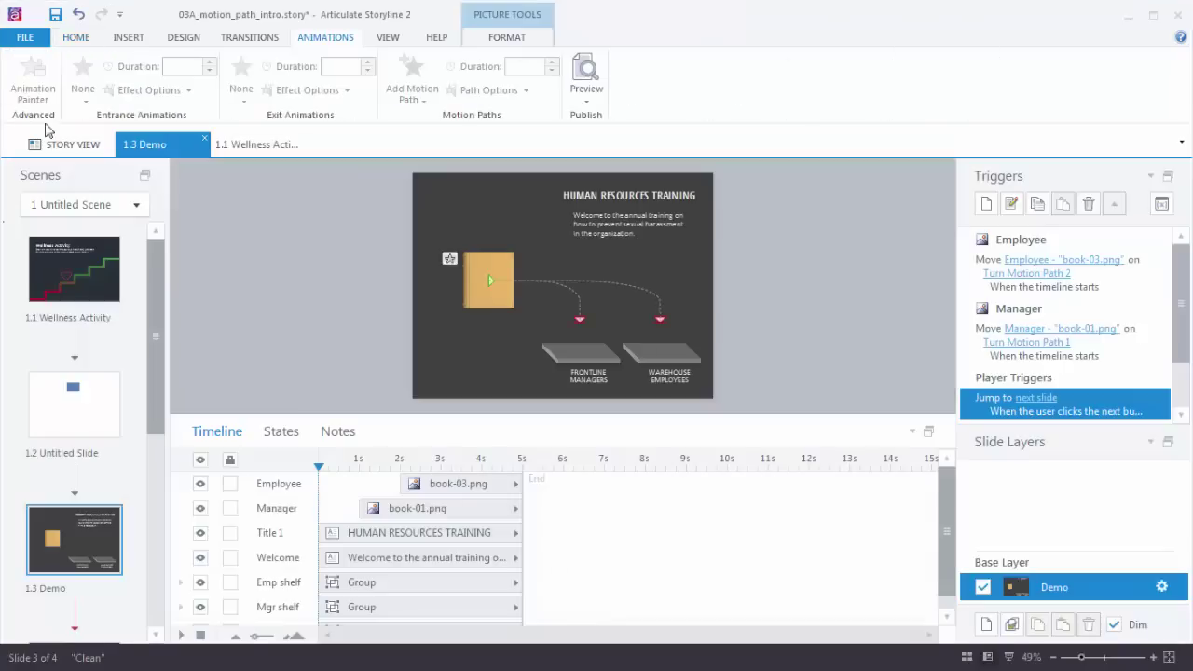
- Extend the Manager and Employee books on the timeline so both start at 0 s
left_click(365, 509)
left_click_drag(364, 509, 324, 509)
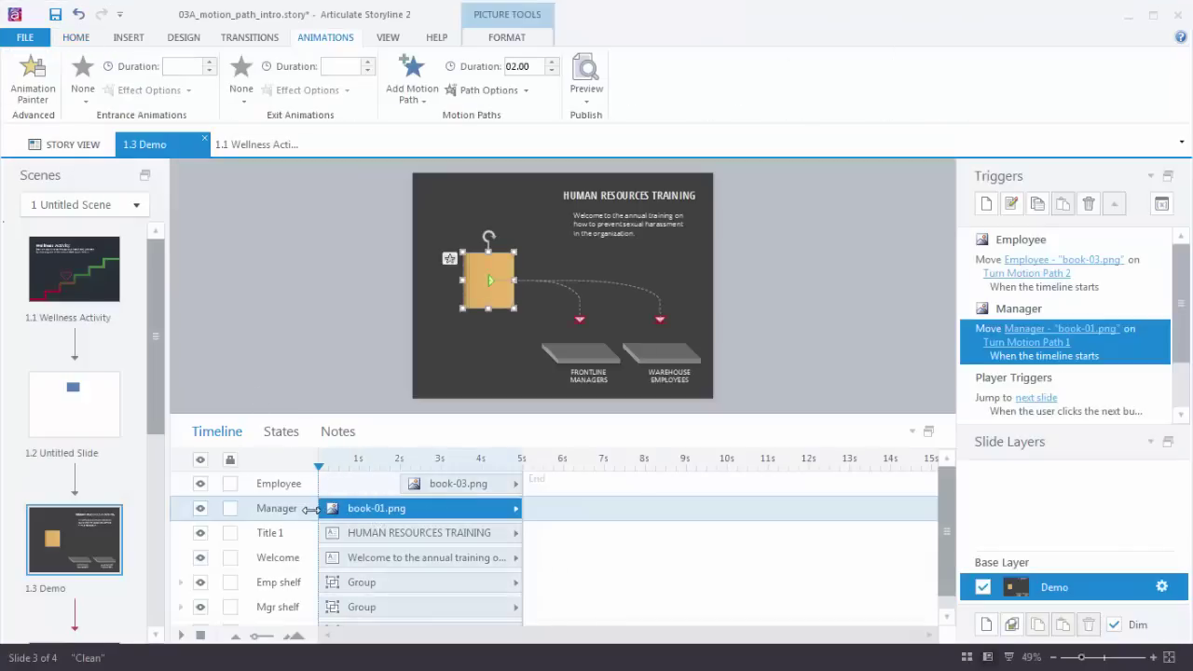
left_click(407, 483)
left_click_drag(407, 484, 320, 484)
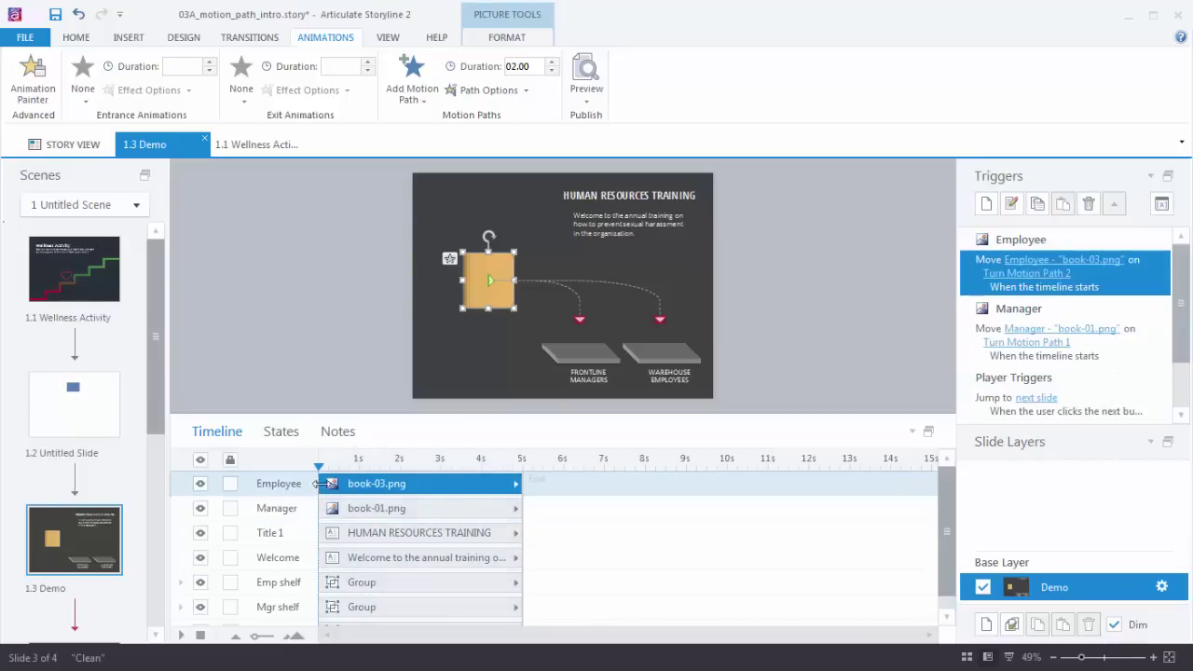
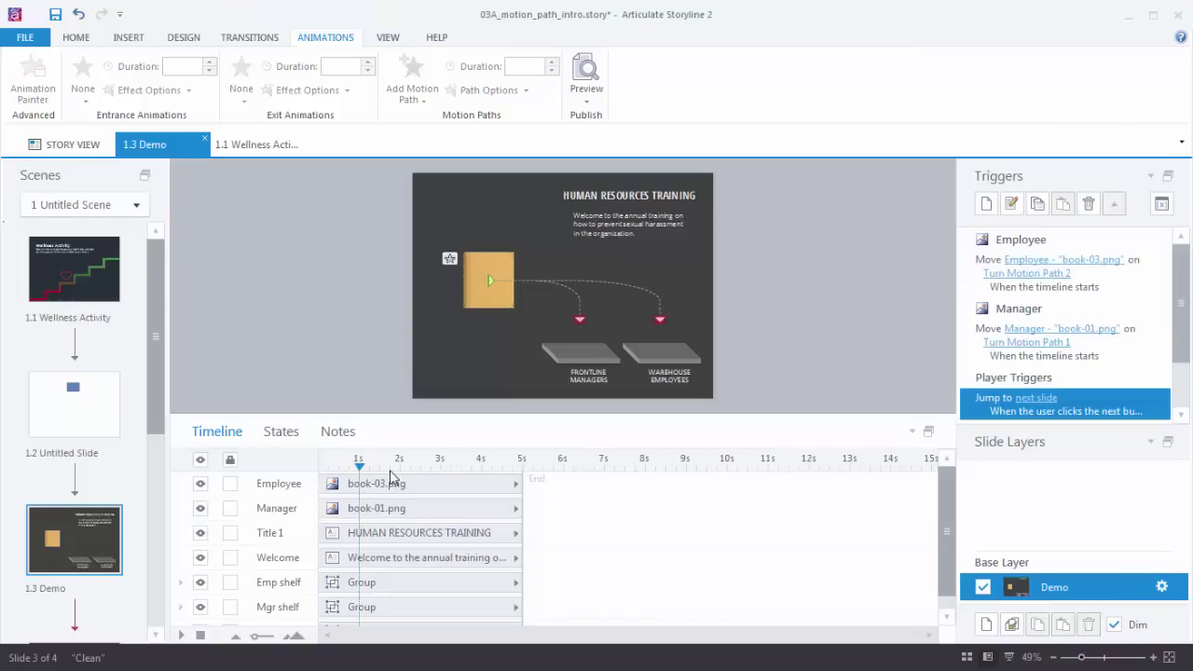
- Create cue points on the timeline at 1 s and 2 s
right_click(390, 463)
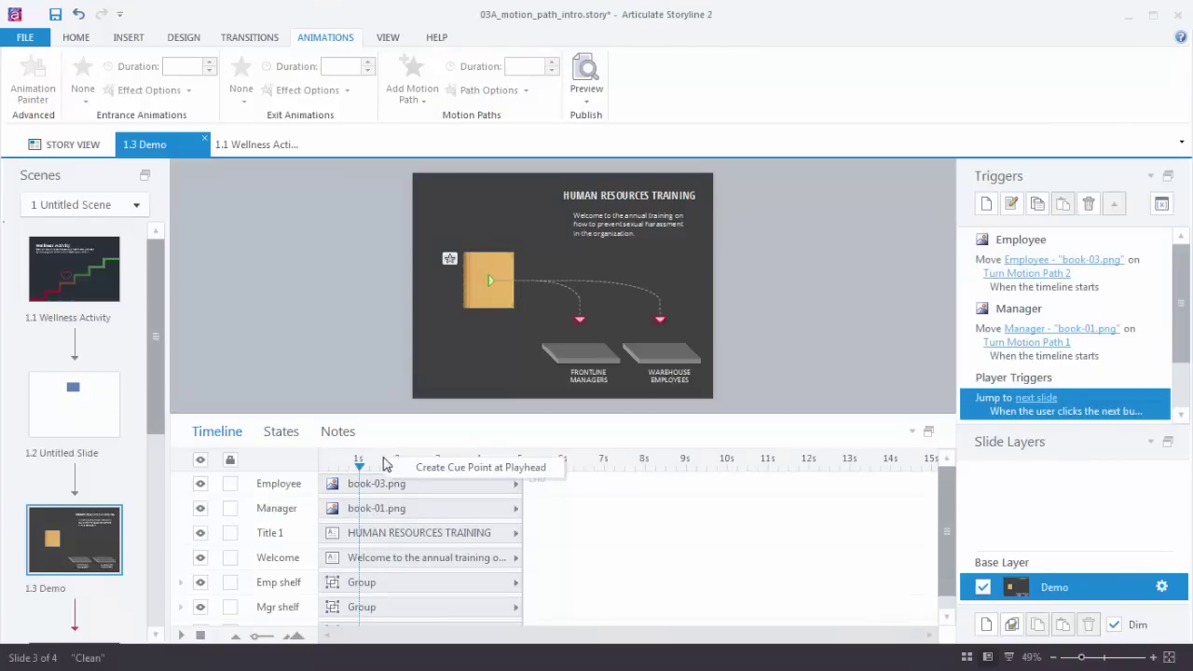
left_click(432, 471)
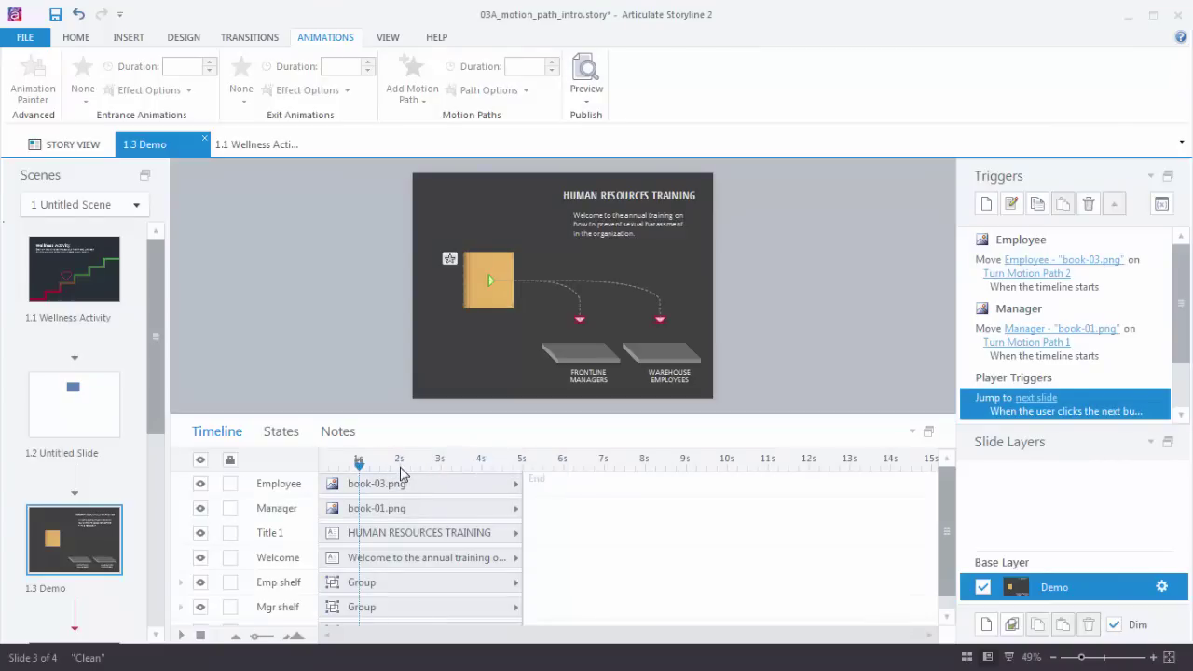
left_click(400, 466)
right_click(441, 466)
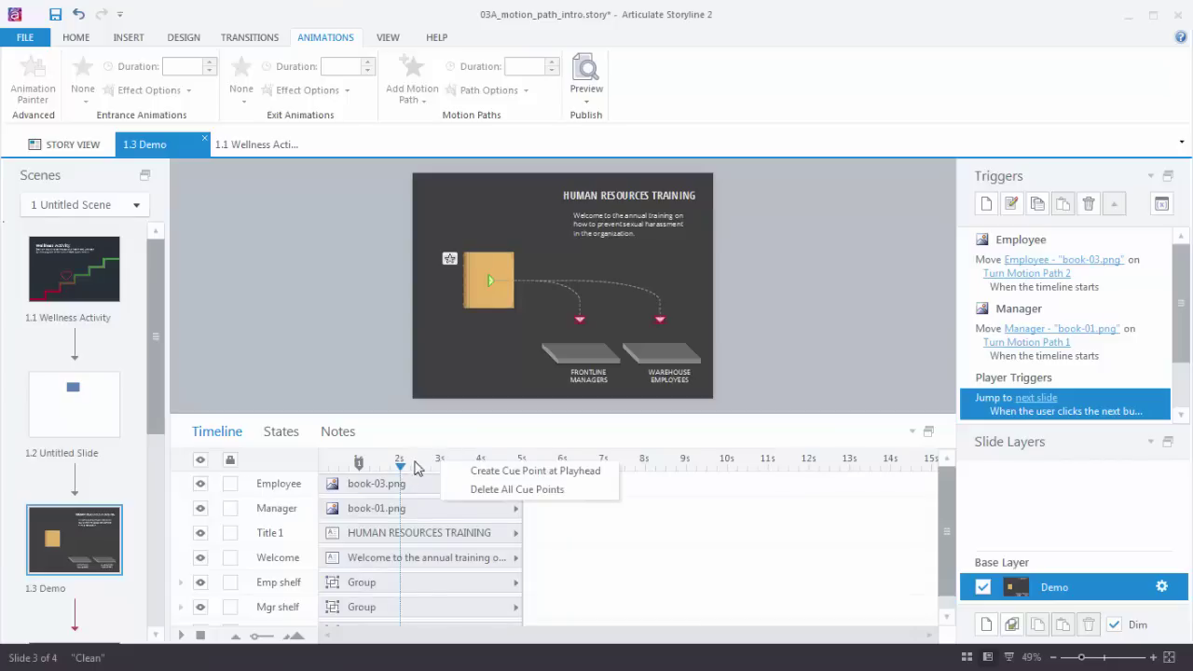
left_click(516, 473)
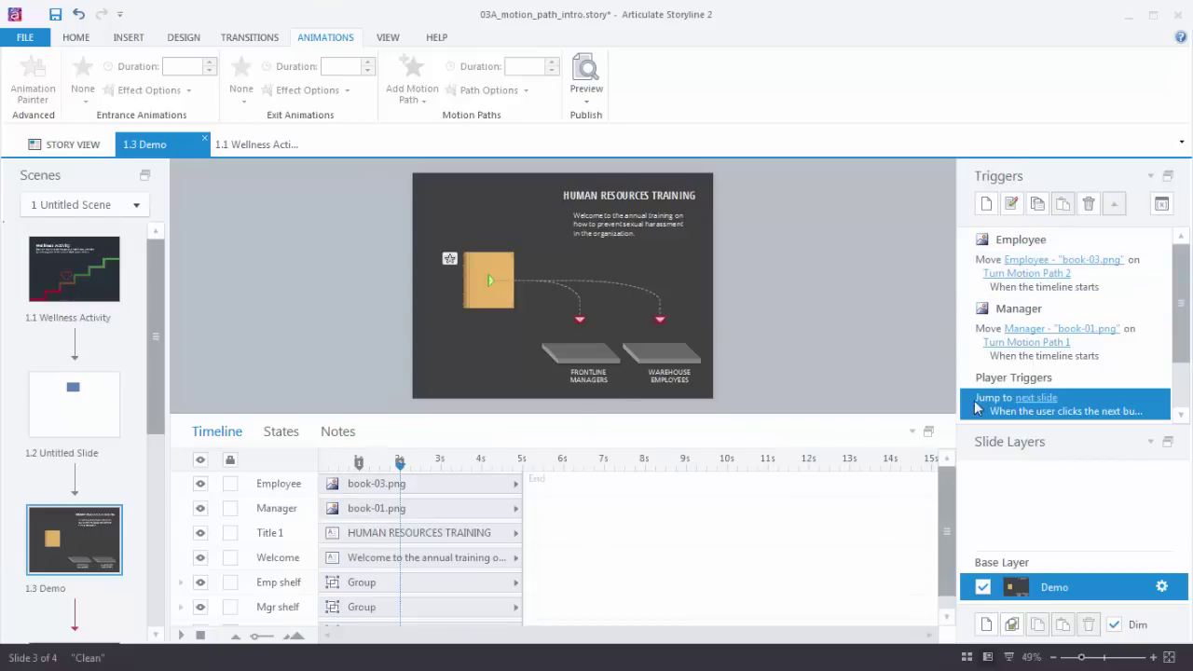
- Set the Manager book's move trigger to fire when the timeline reaches cue point #1 (1s)
double_click(993, 335)
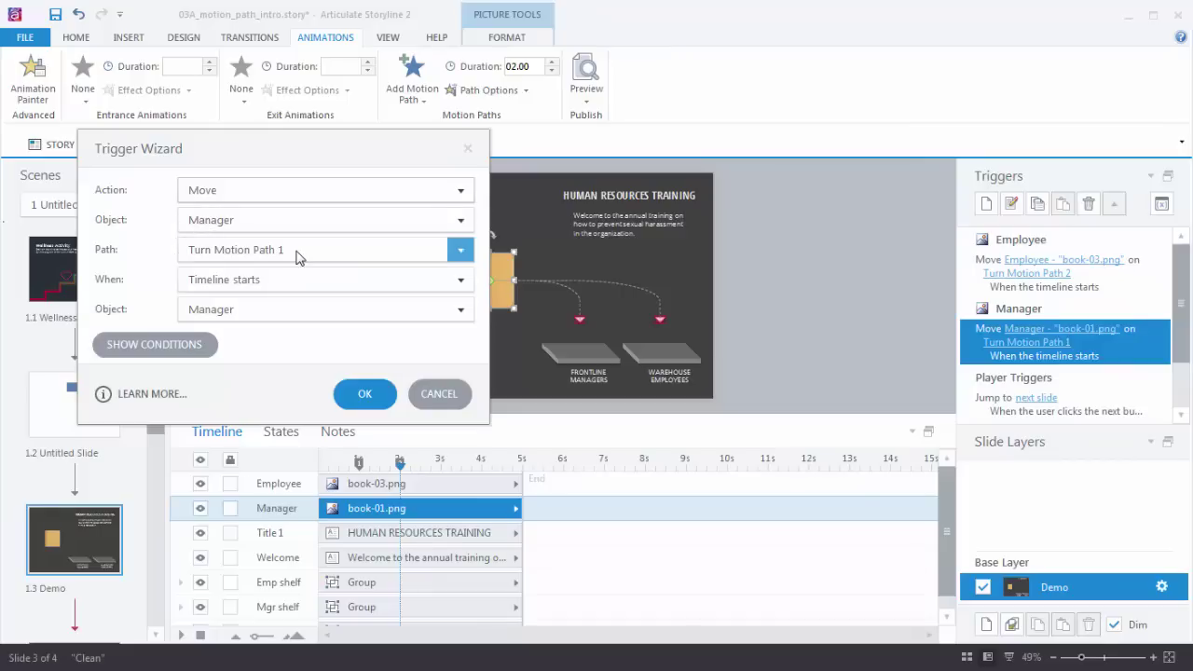
left_click(459, 279)
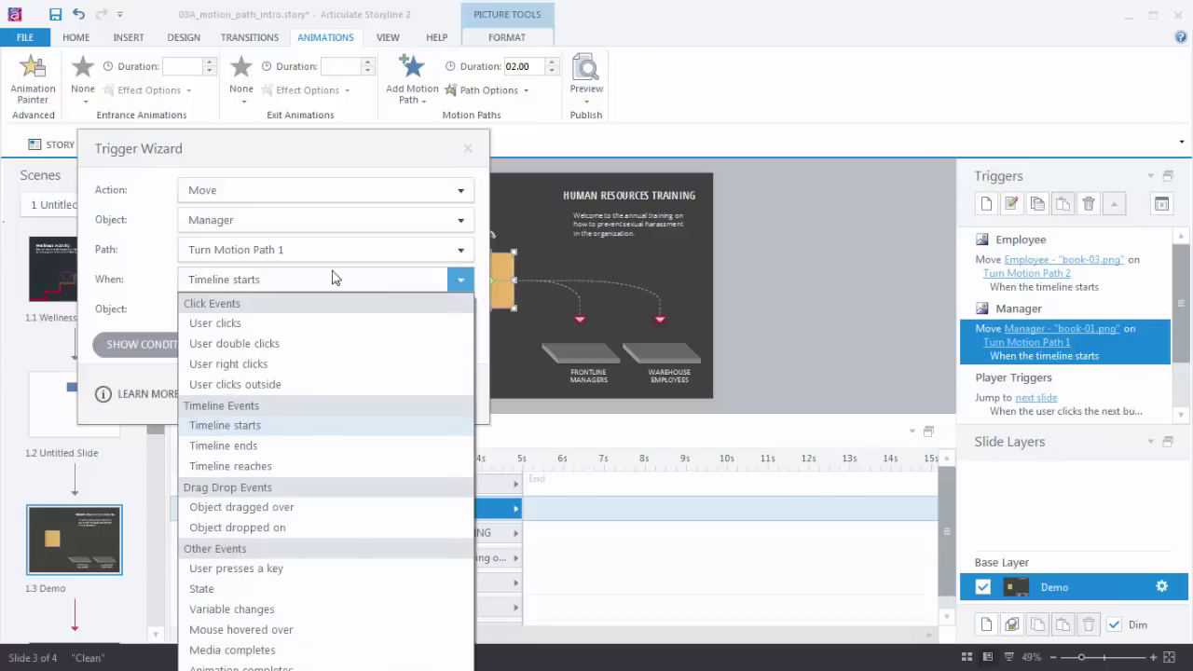
left_click(250, 468)
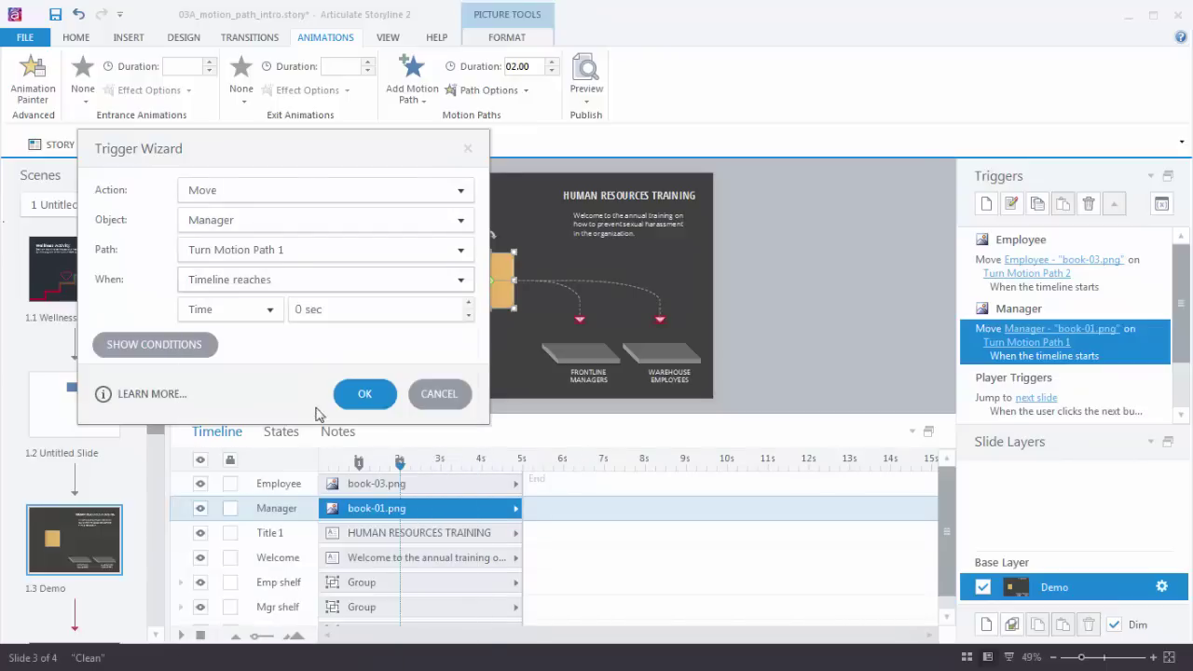
left_click(269, 310)
left_click(213, 352)
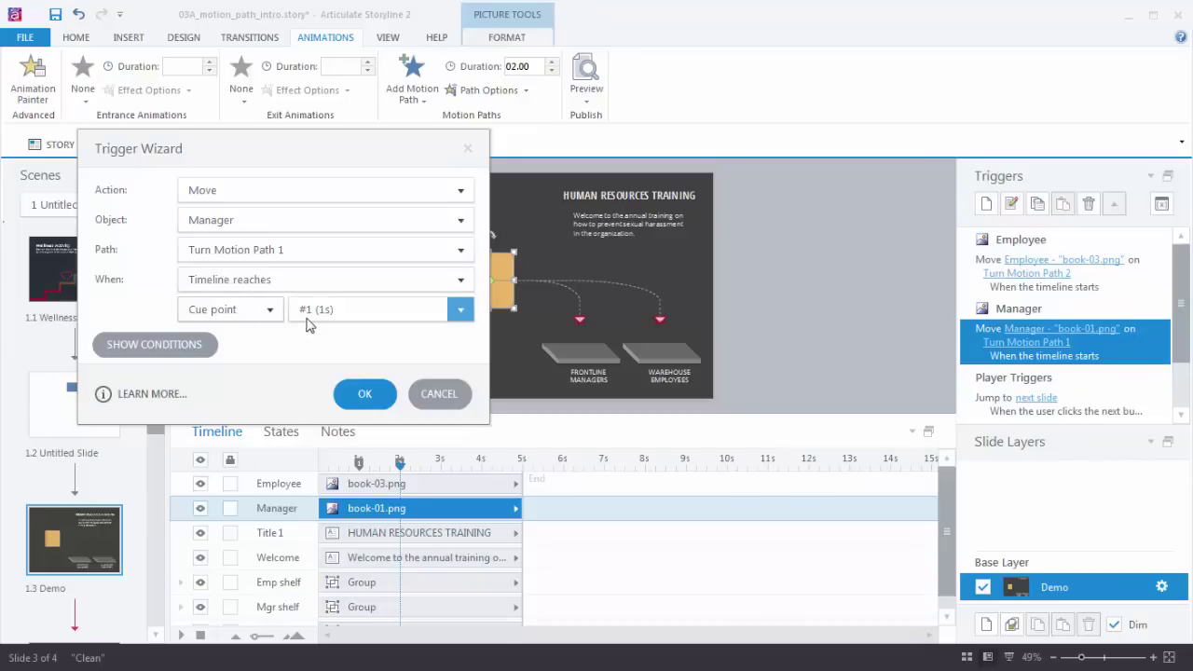
left_click(366, 396)
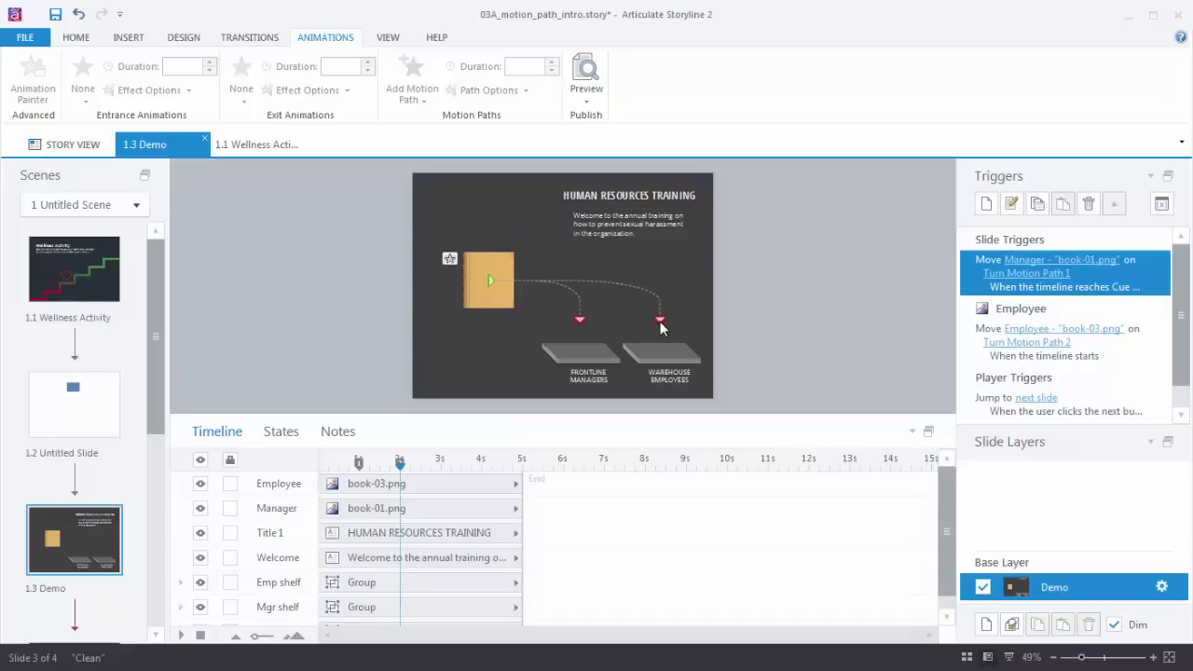
- Set the Employee book's move trigger to fire when the timeline reaches cue point #2 (2s)
double_click(980, 335)
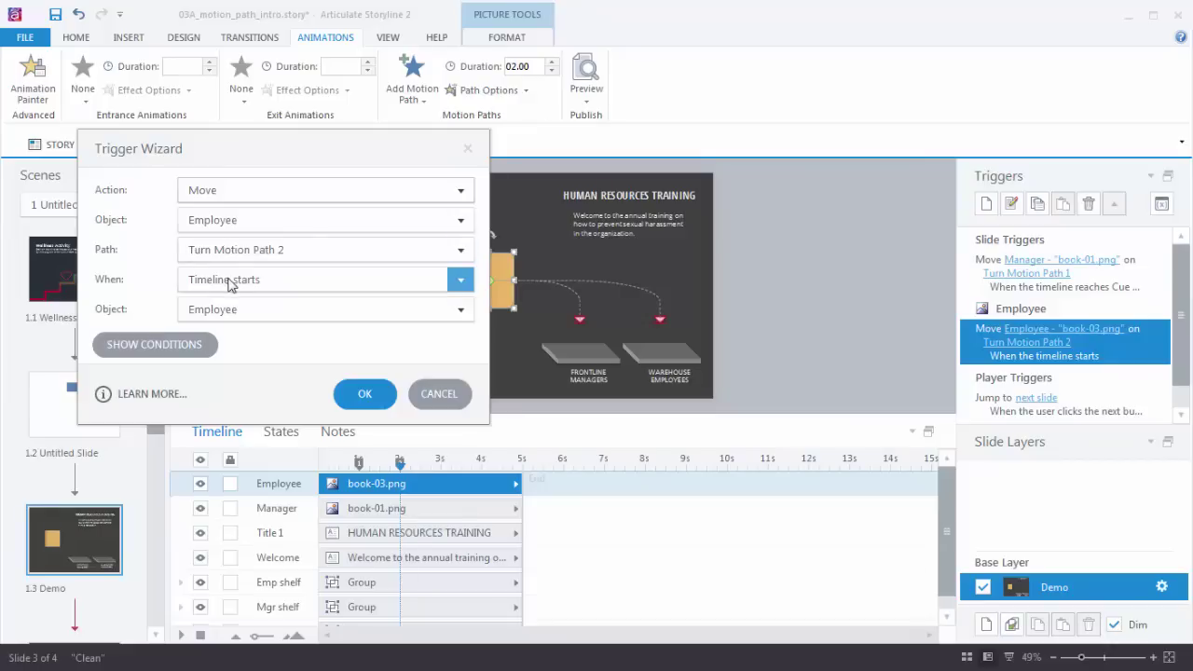
left_click(461, 280)
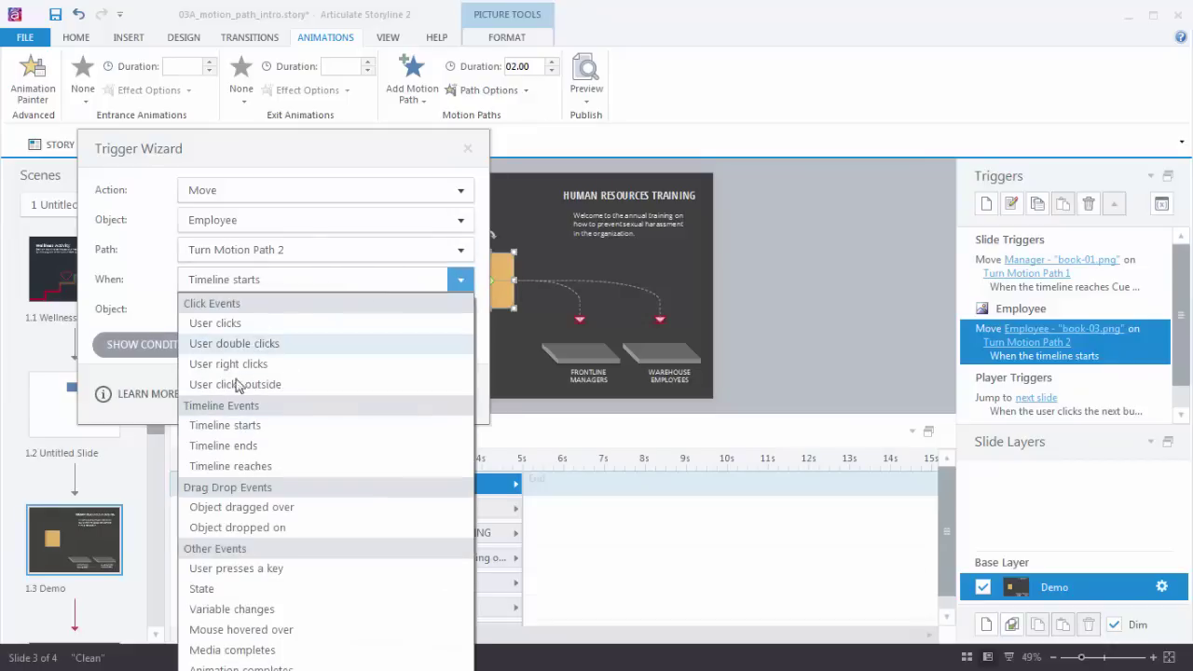
left_click(230, 466)
left_click(270, 309)
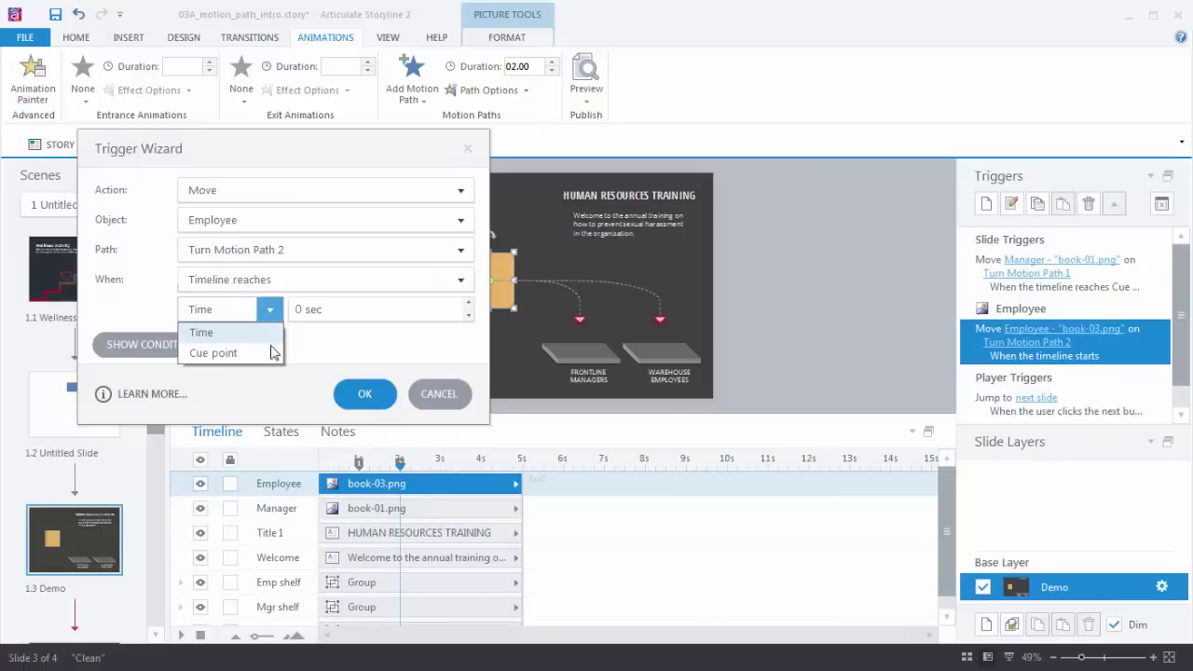
left_click(270, 351)
left_click(460, 310)
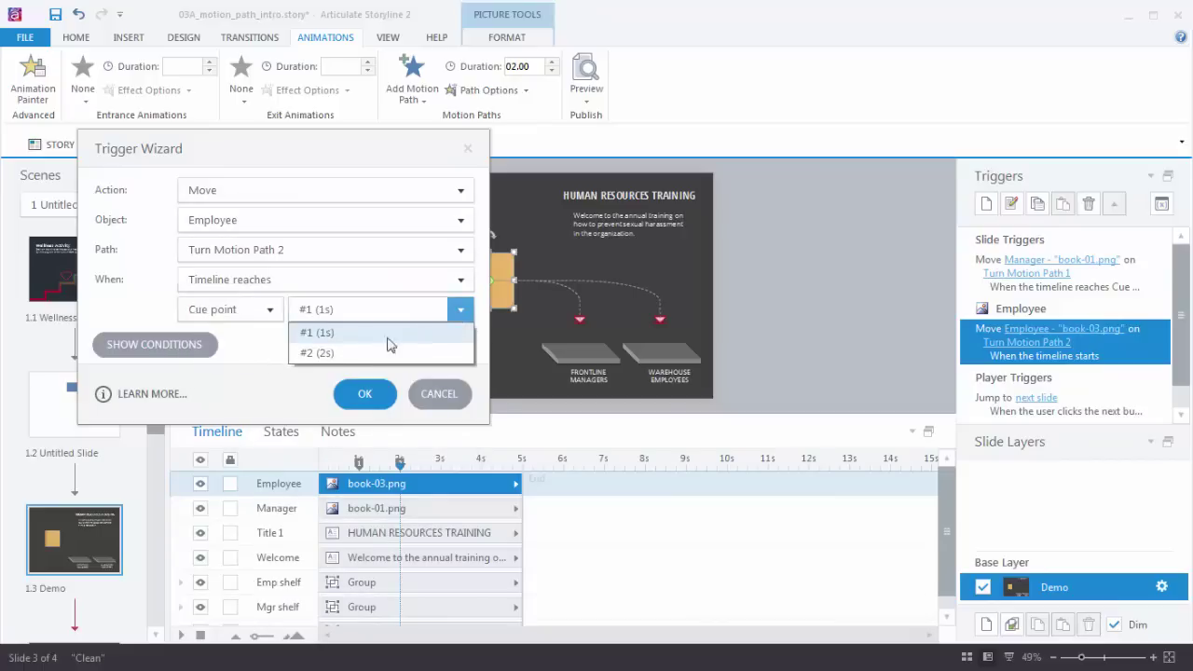
left_click(358, 354)
left_click(368, 393)
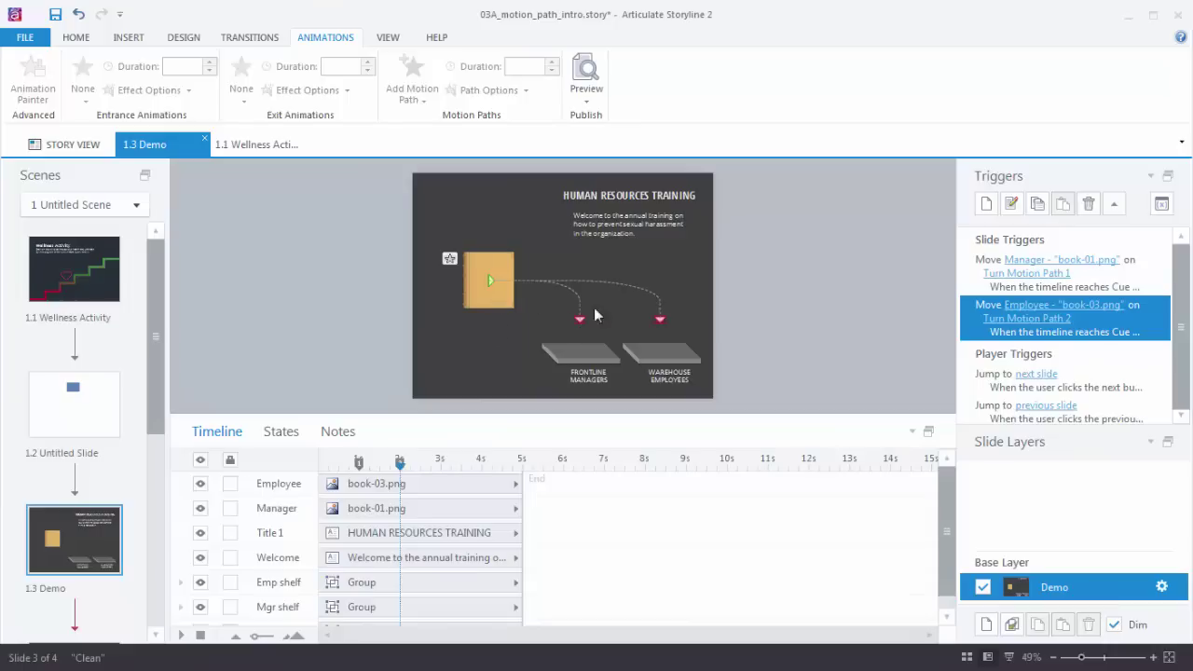
- Preview the current slide to check the timing of both books' moves onto their shelves, and close the preview
left_click(587, 98)
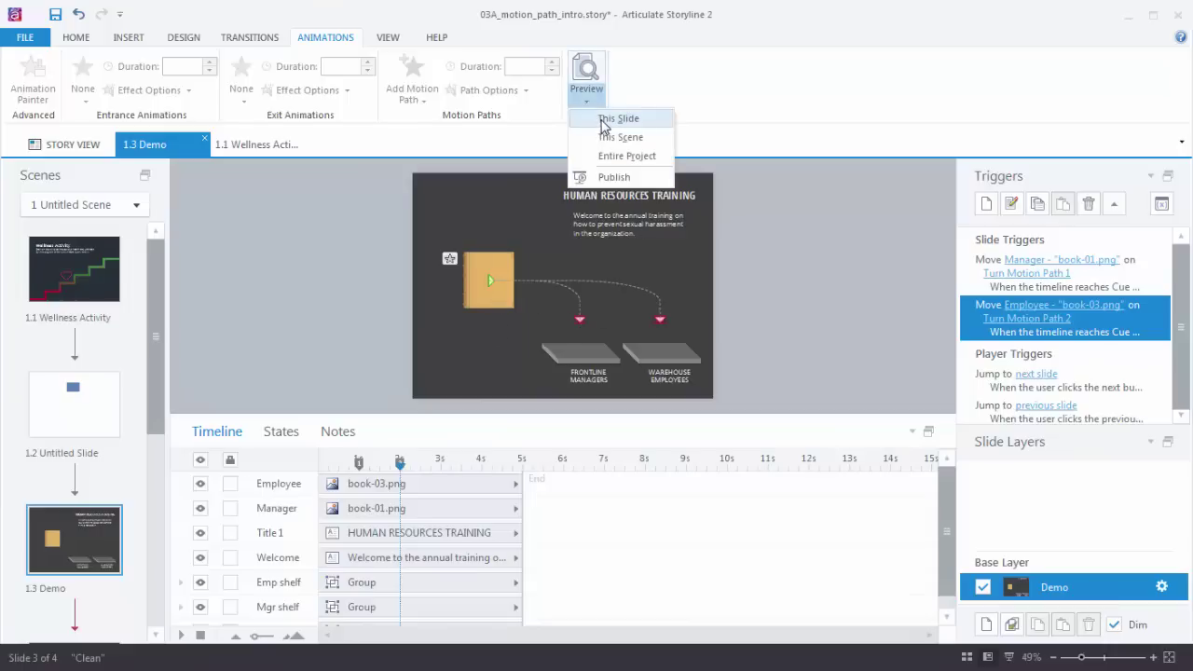
left_click(601, 121)
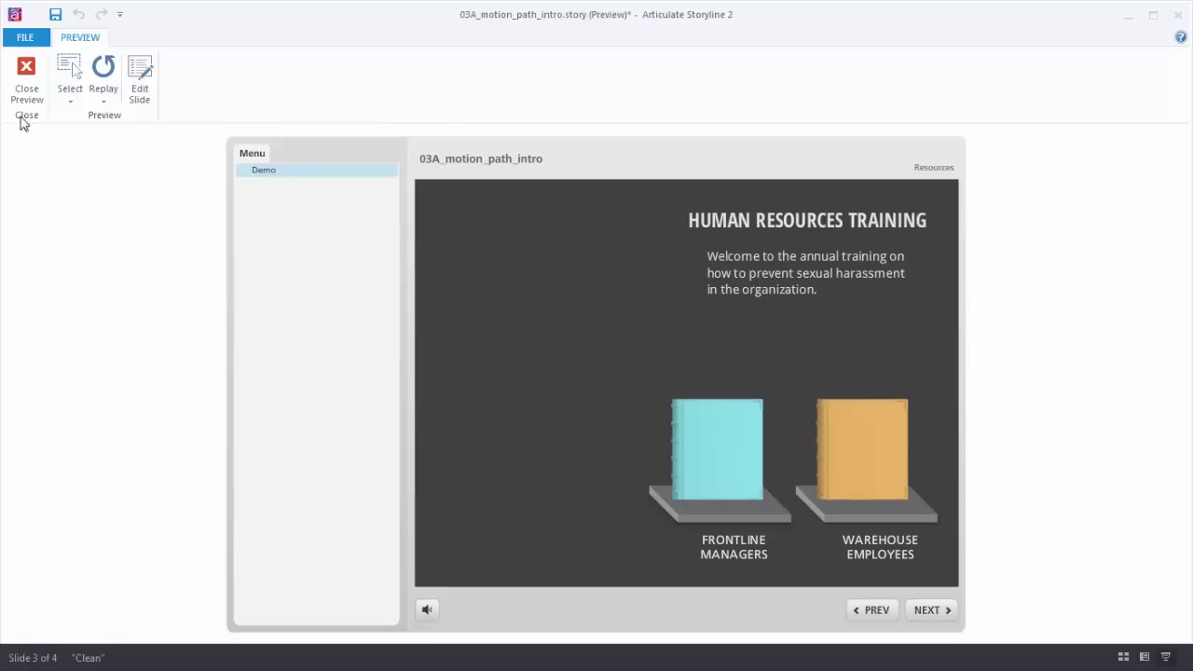
left_click(27, 77)
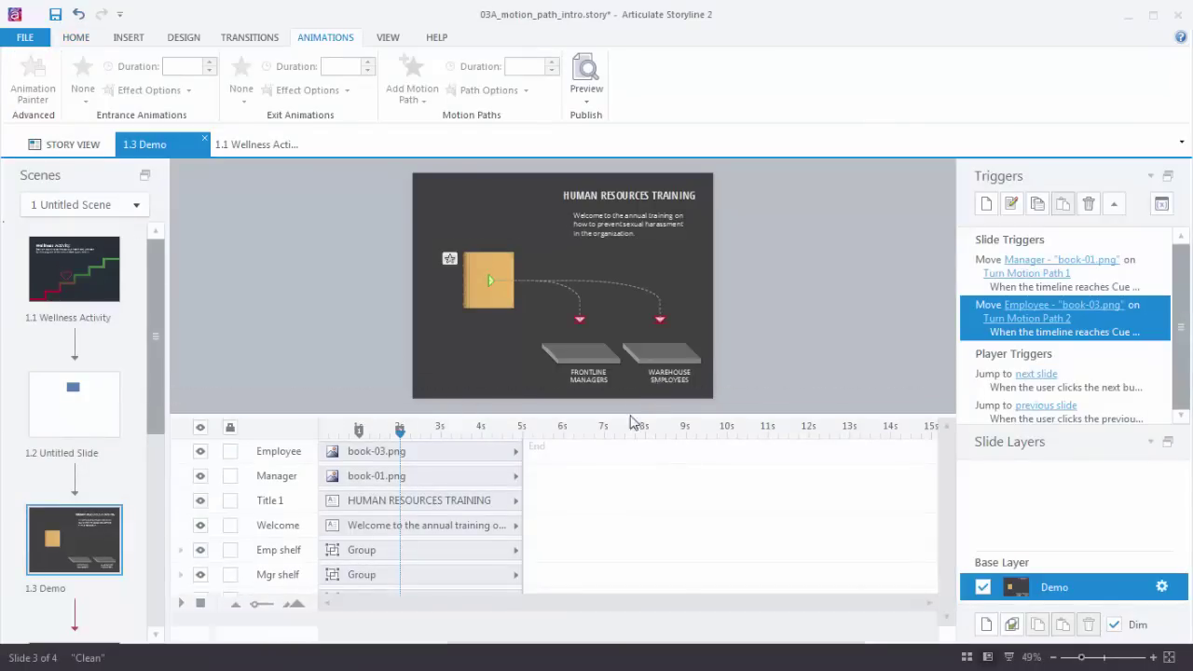
- Bring Group 1, the Sexual Harassment book, to the front so it covers the Manager and Employee books
left_click(199, 599)
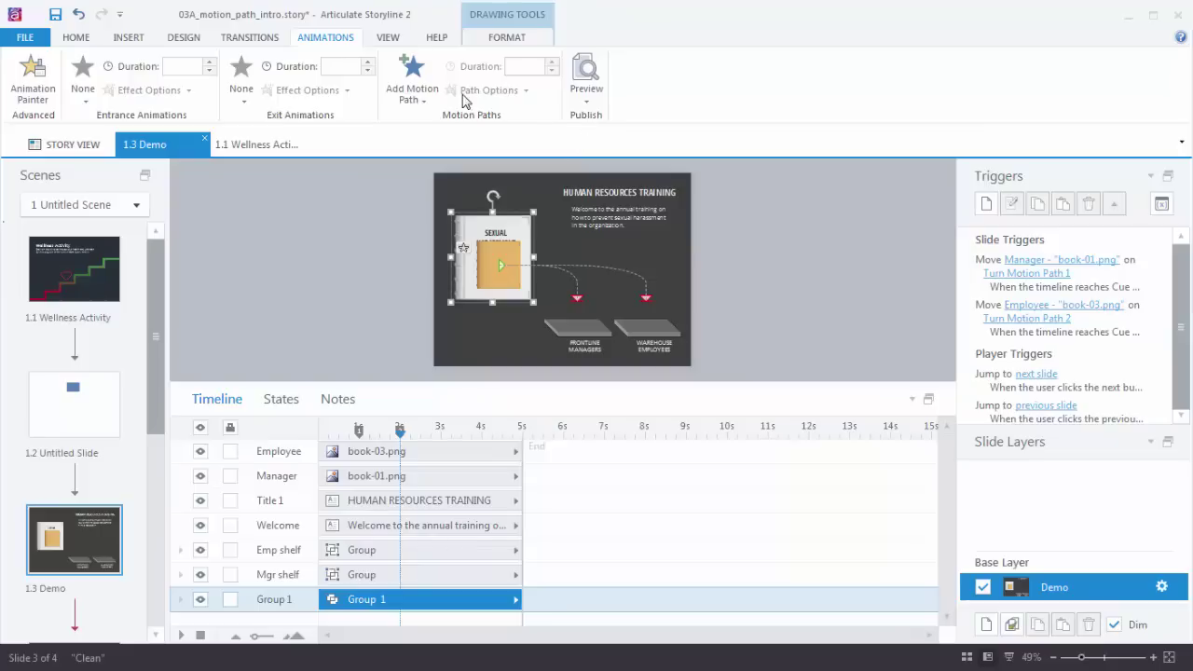
left_click(525, 42)
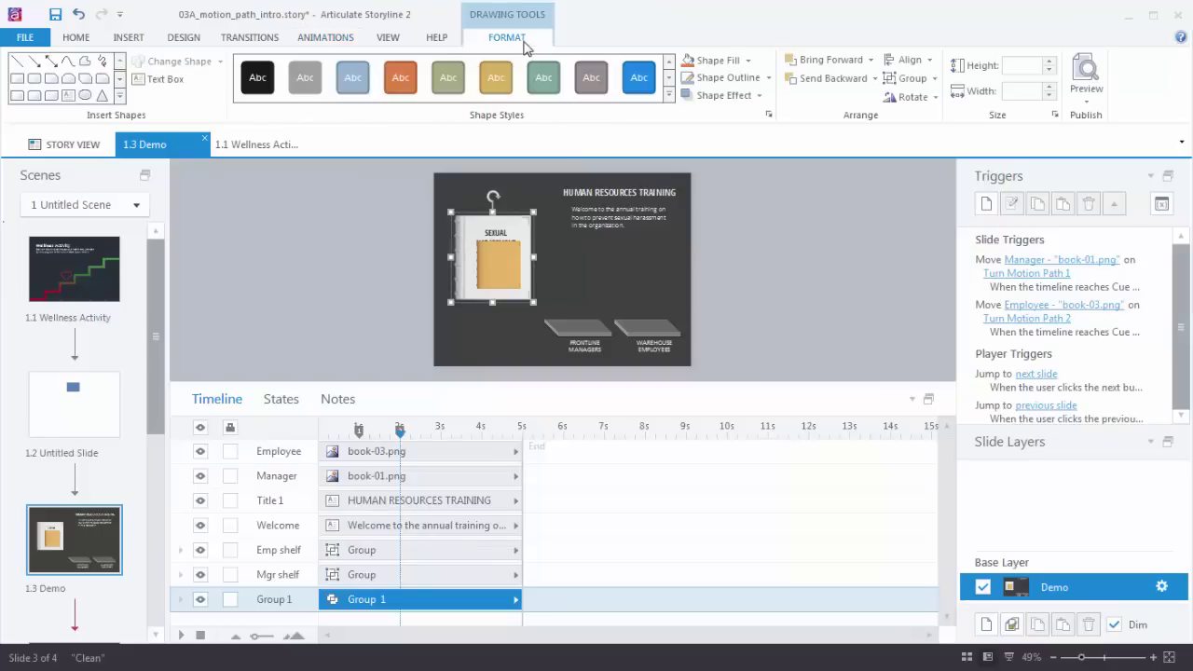
left_click(870, 60)
left_click(857, 100)
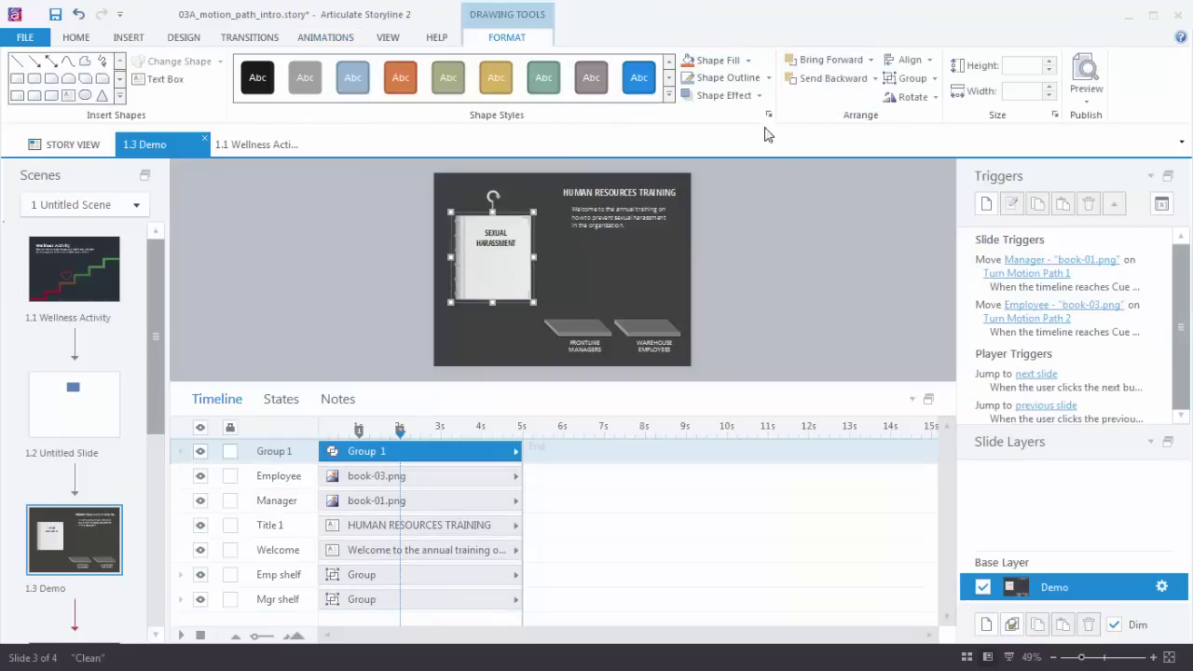
- Preview the slide again to check that the smaller books emerge from behind the Sexual Harassment book, and close the preview
left_click(1083, 98)
left_click(1100, 118)
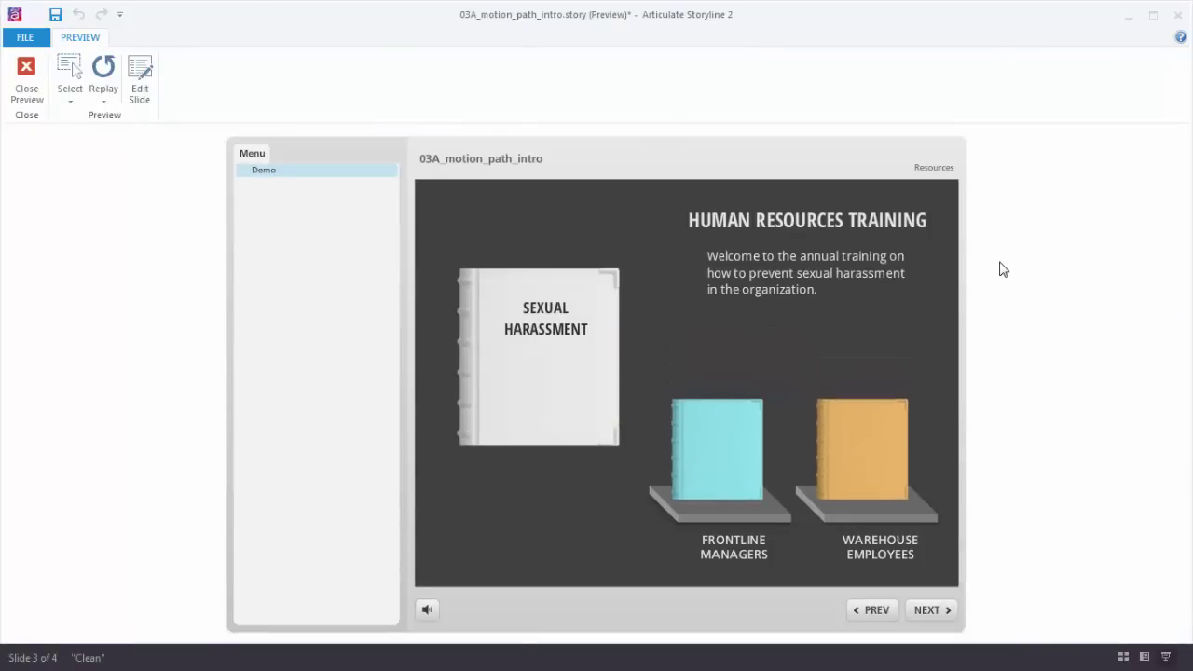
left_click(27, 79)
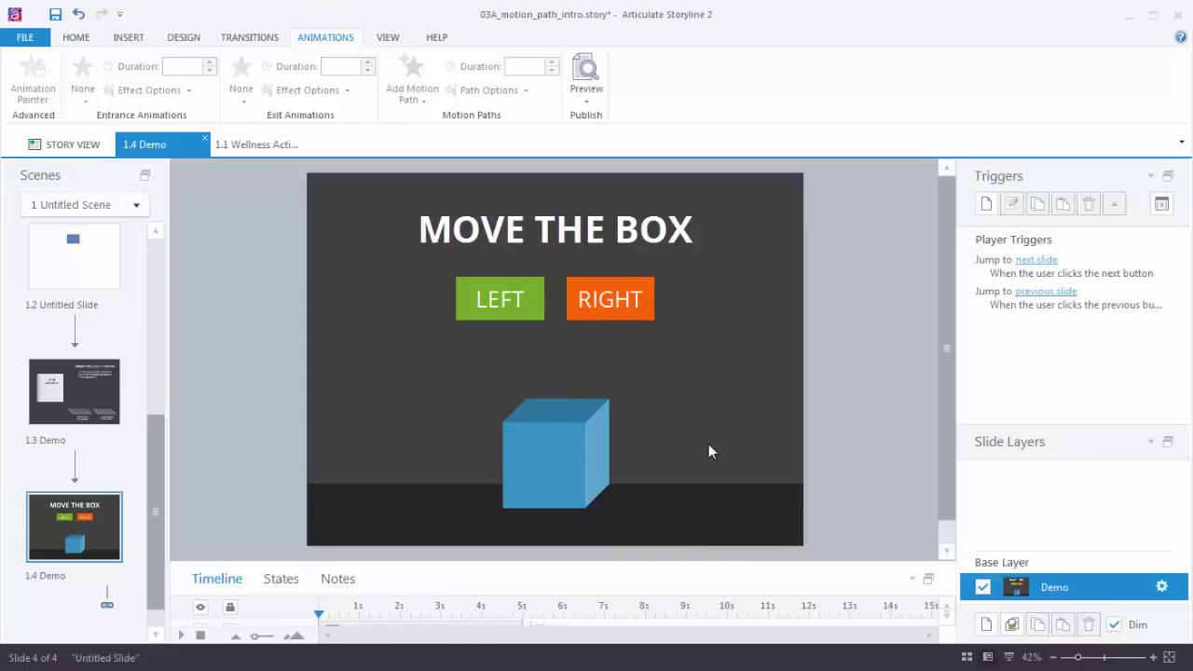
- On the Move the Box slide (1.4), add a line motion path to the blue box with direction Left
left_click(557, 425)
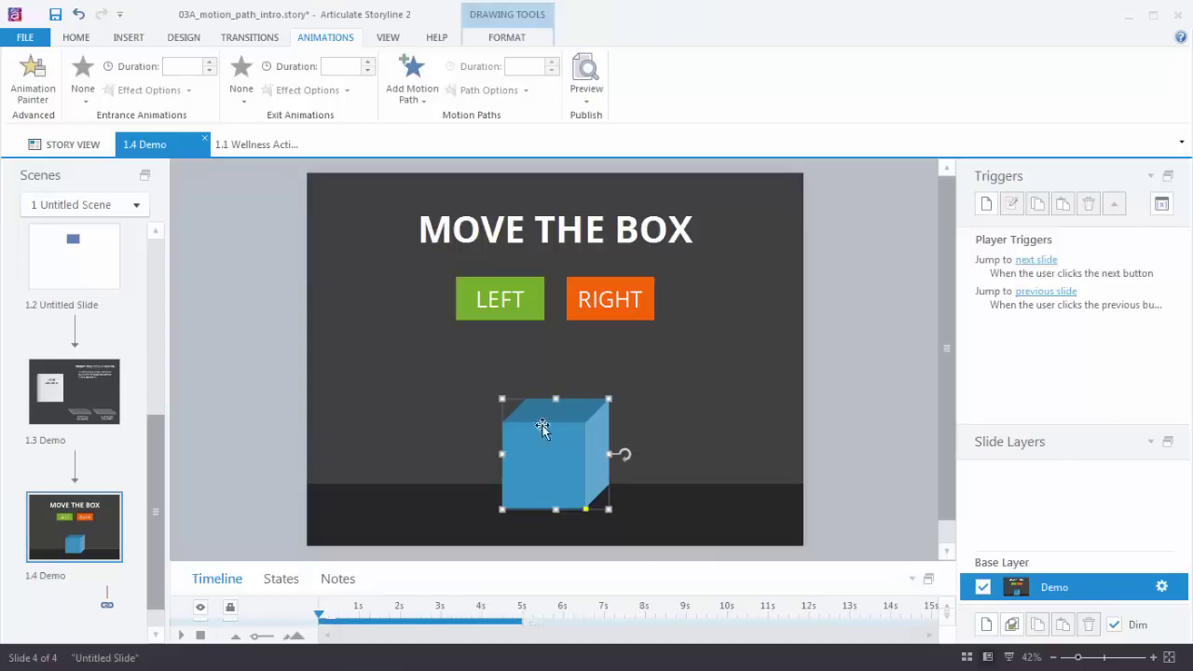
left_click(421, 98)
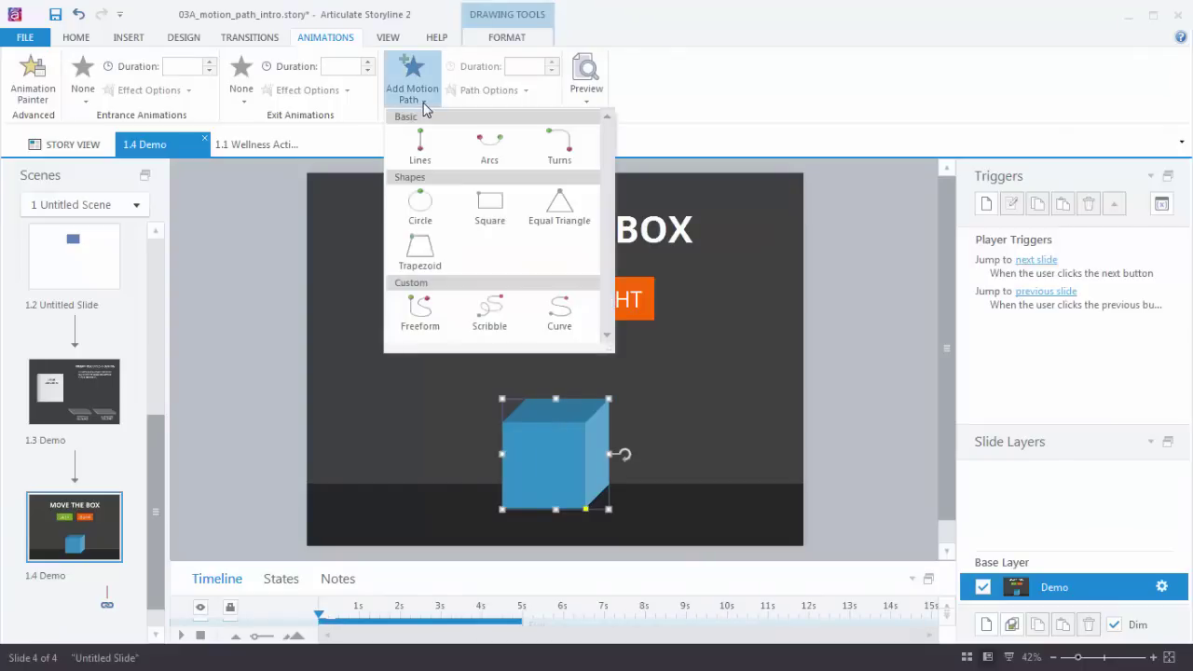
left_click(417, 156)
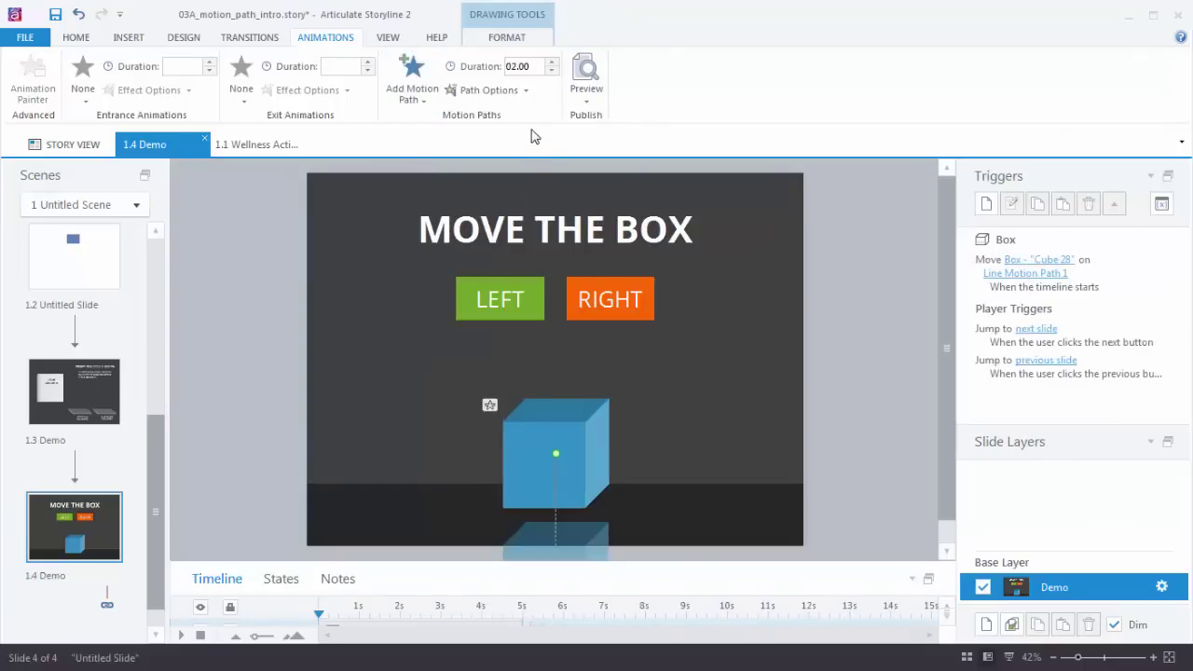
left_click(524, 90)
left_click(494, 177)
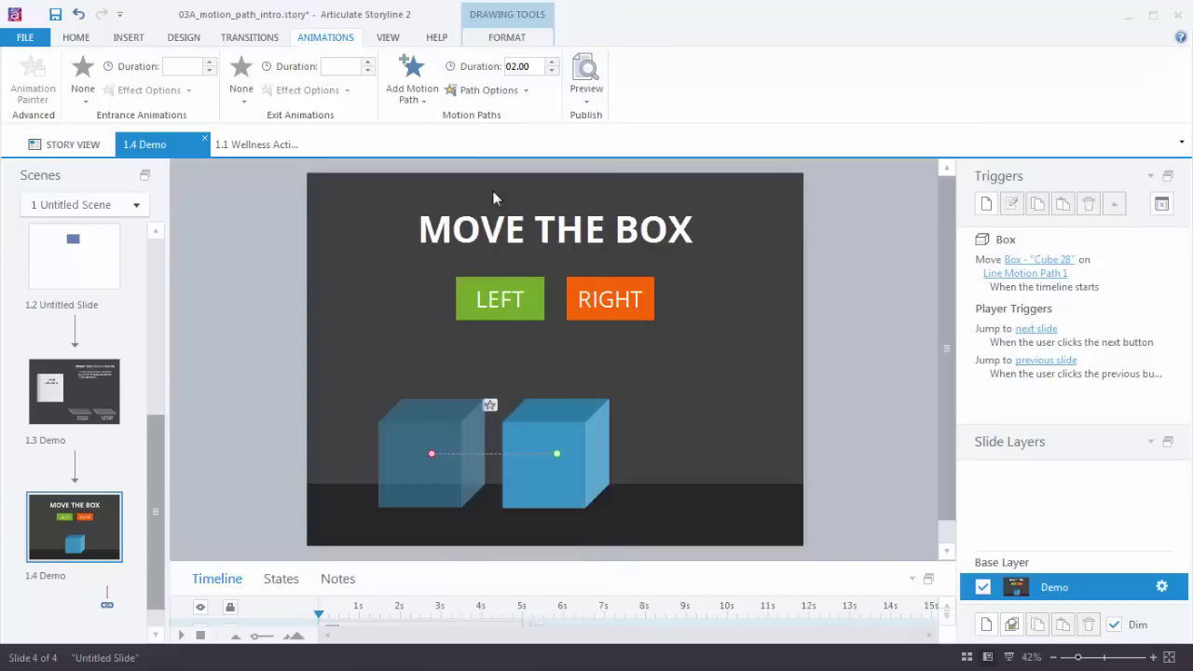
- Add a second line motion path to the blue box with direction Right
left_click(579, 421)
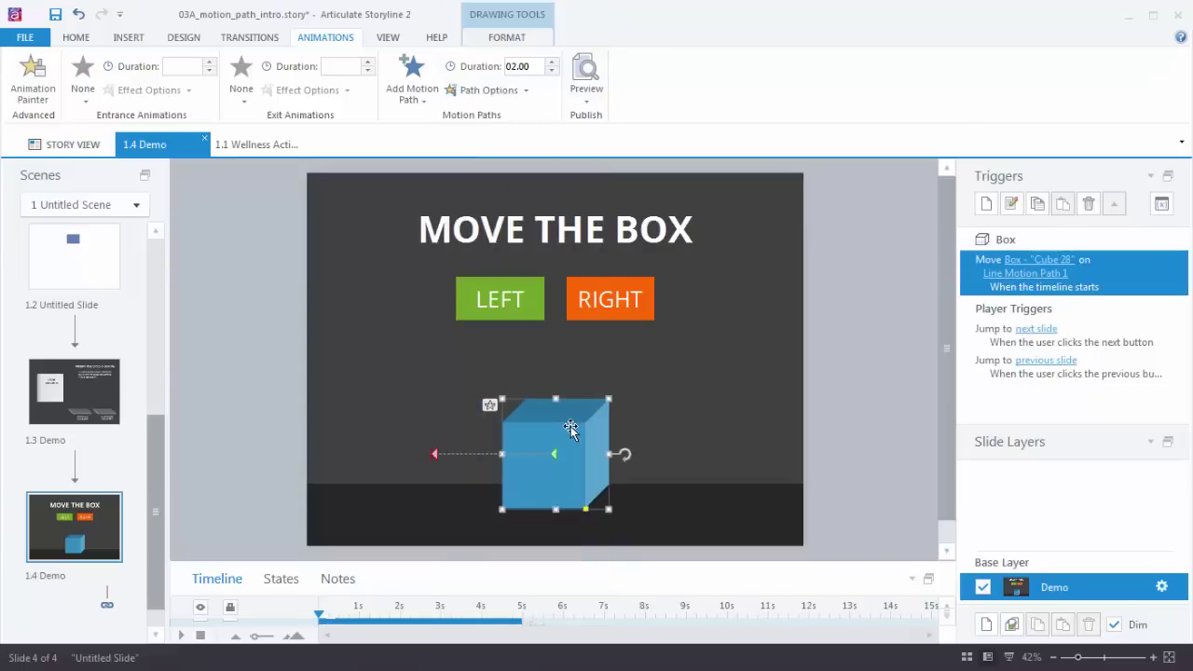
left_click(438, 97)
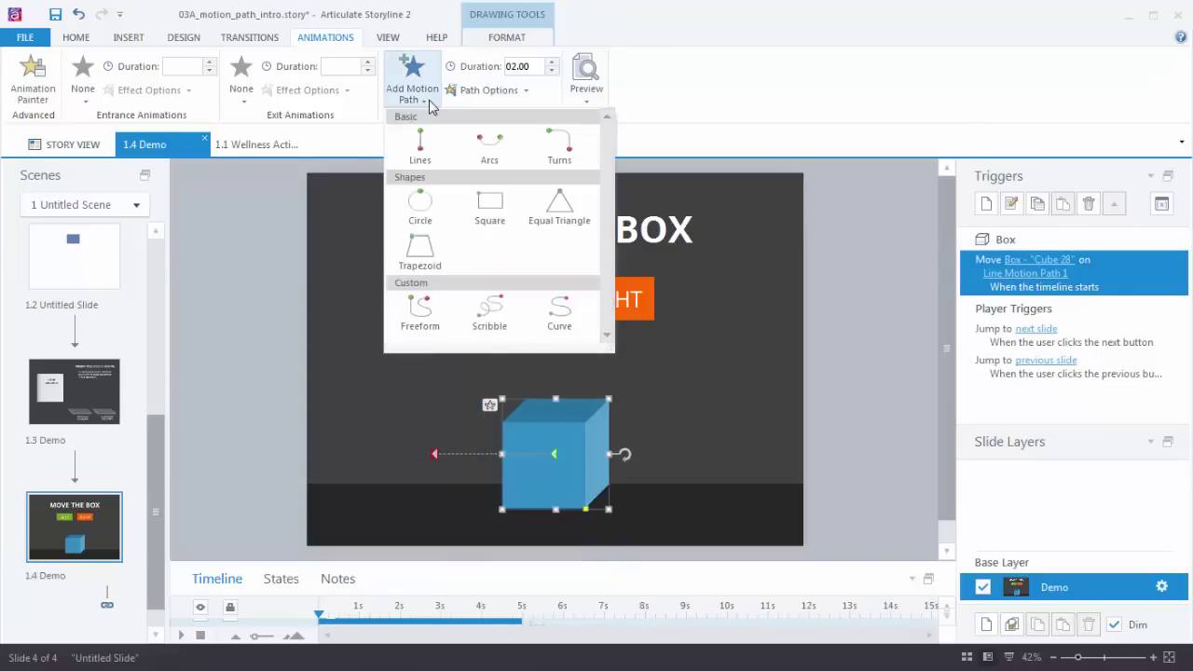
left_click(416, 150)
left_click(503, 91)
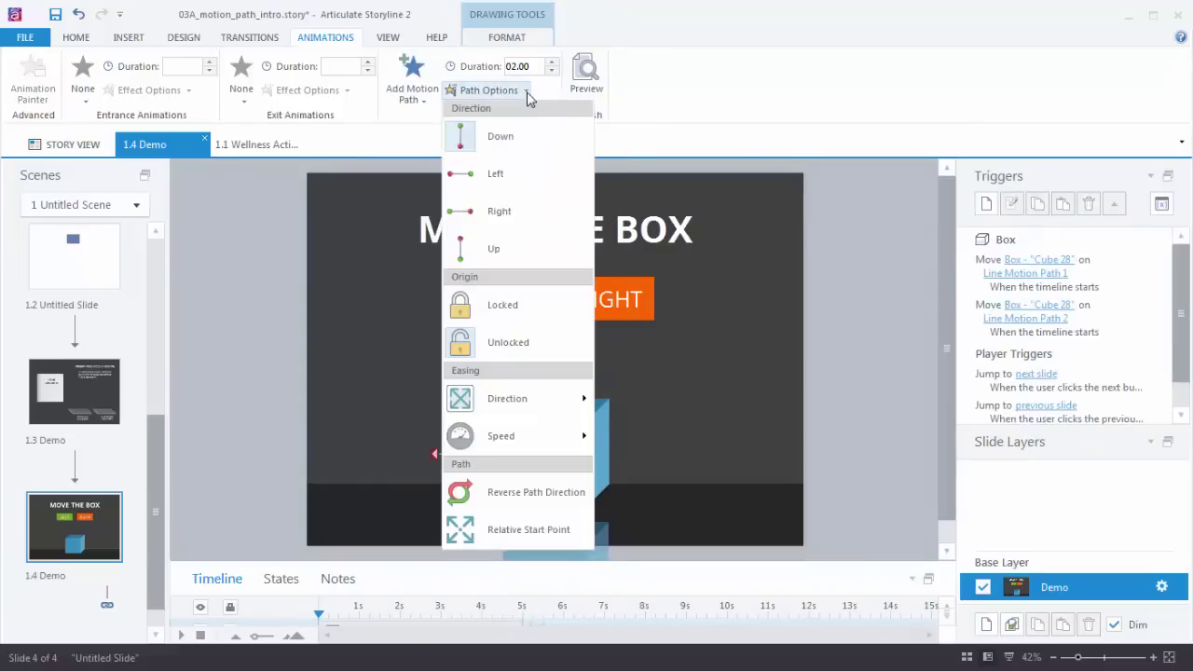
left_click(491, 214)
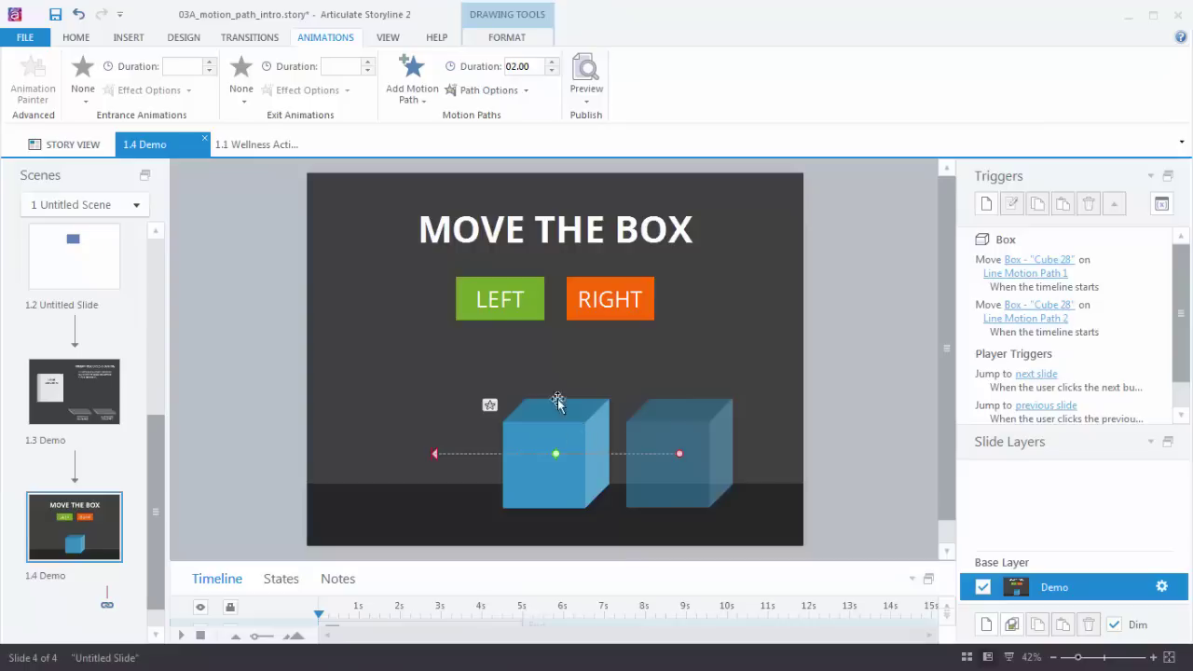
- Set the box's Line Motion Path 1 move trigger to fire when the user clicks the Left object
left_click(977, 265)
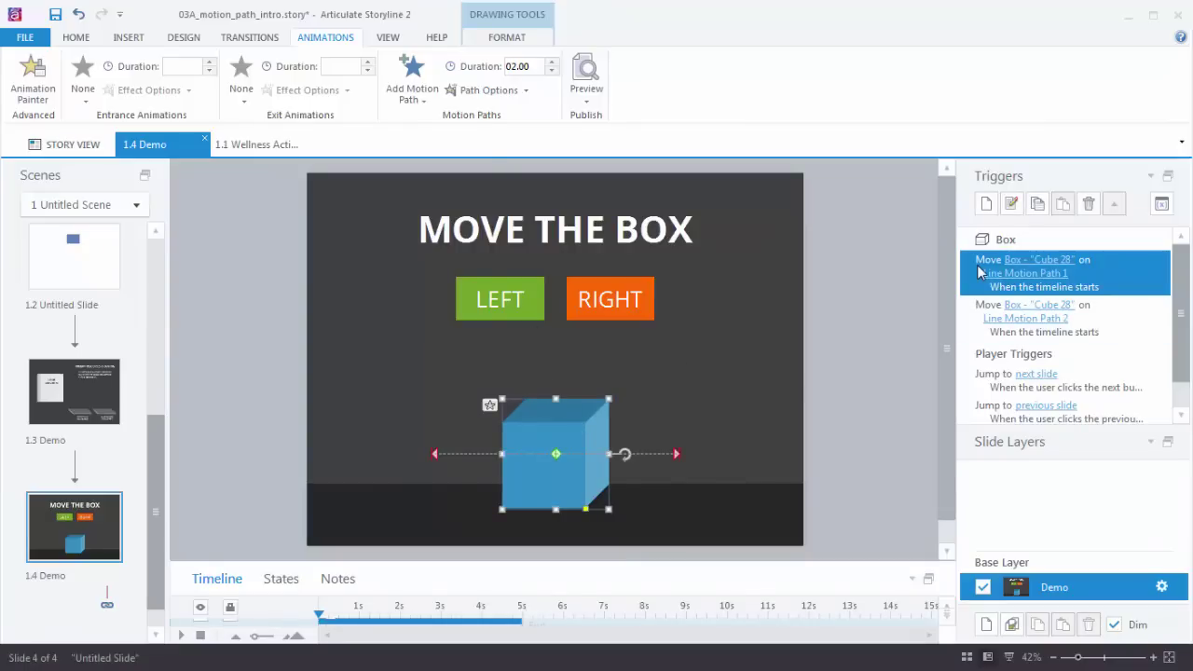
double_click(977, 264)
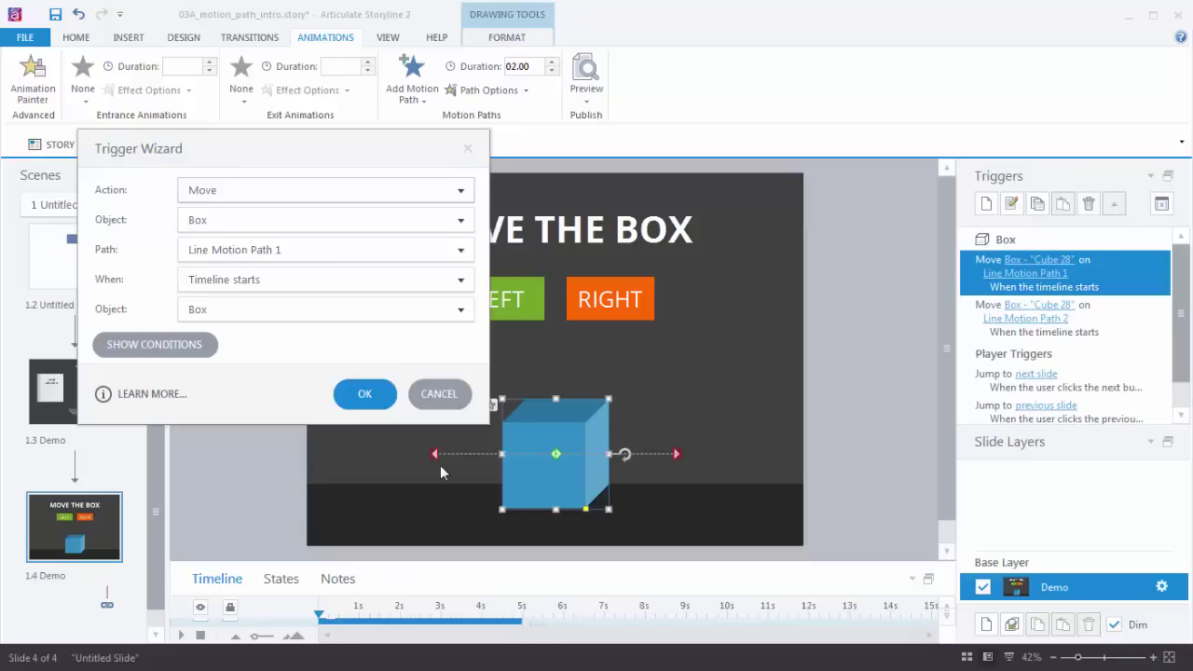
left_click(461, 250)
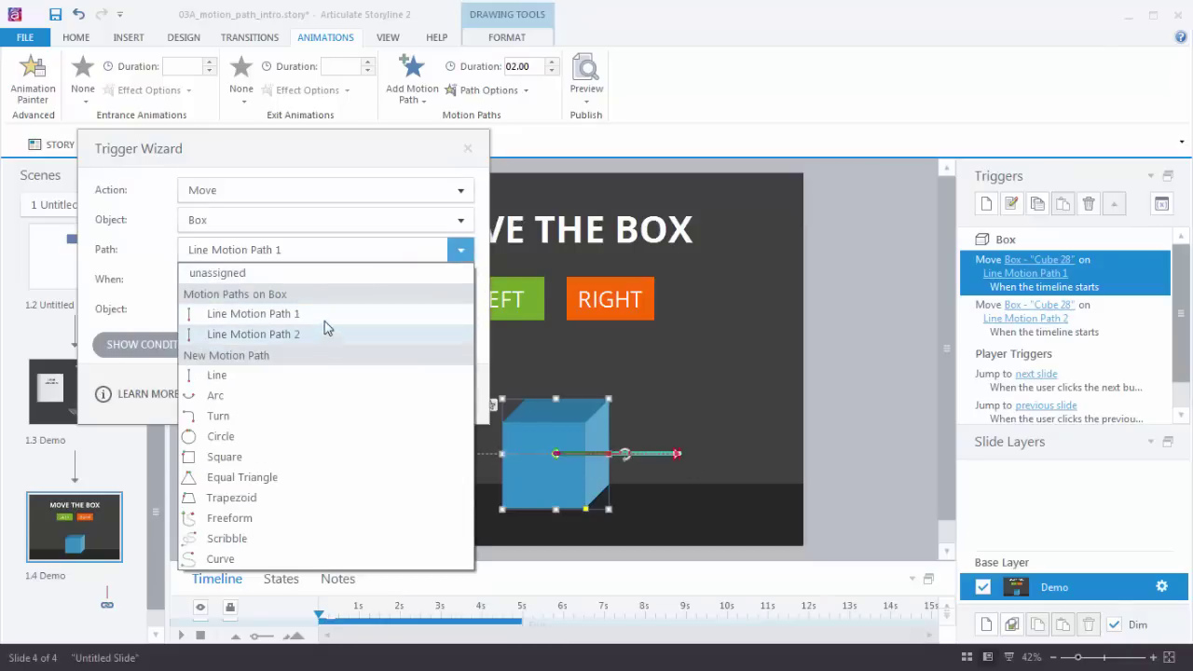
left_click(270, 317)
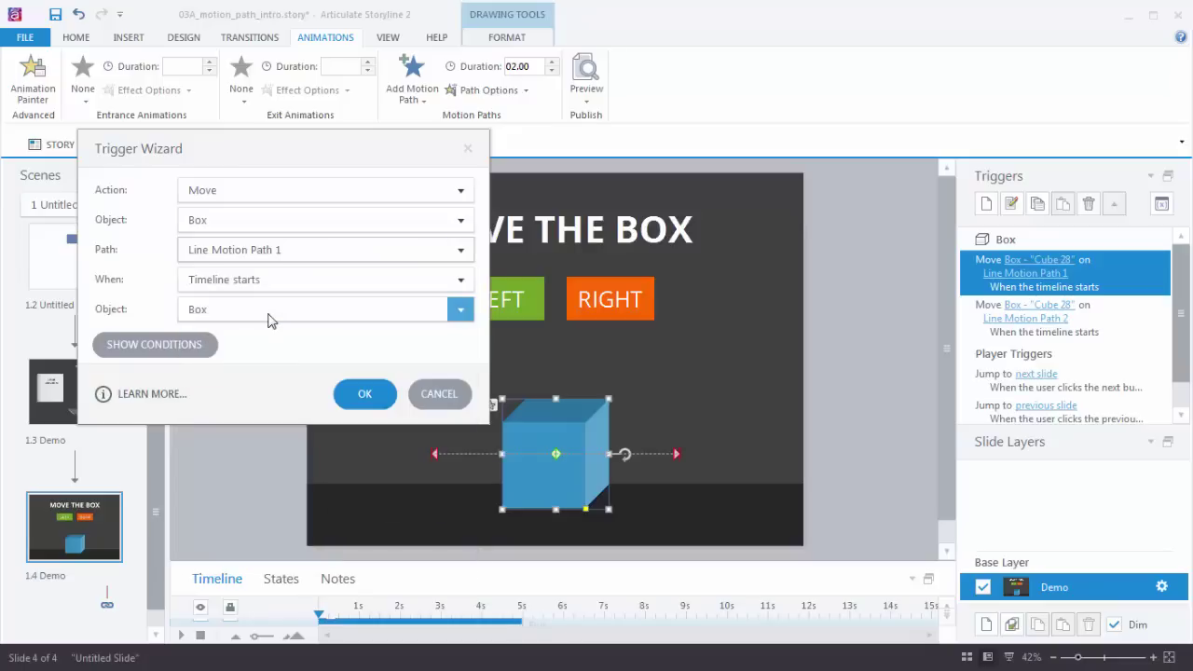
left_click(460, 281)
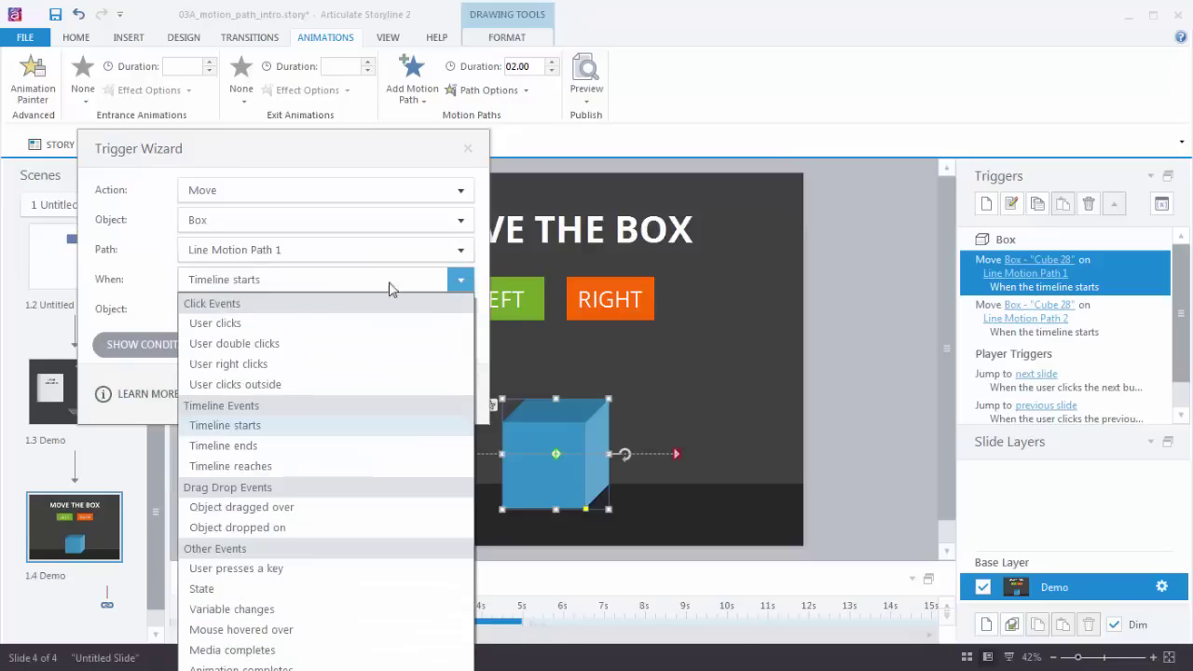
left_click(258, 324)
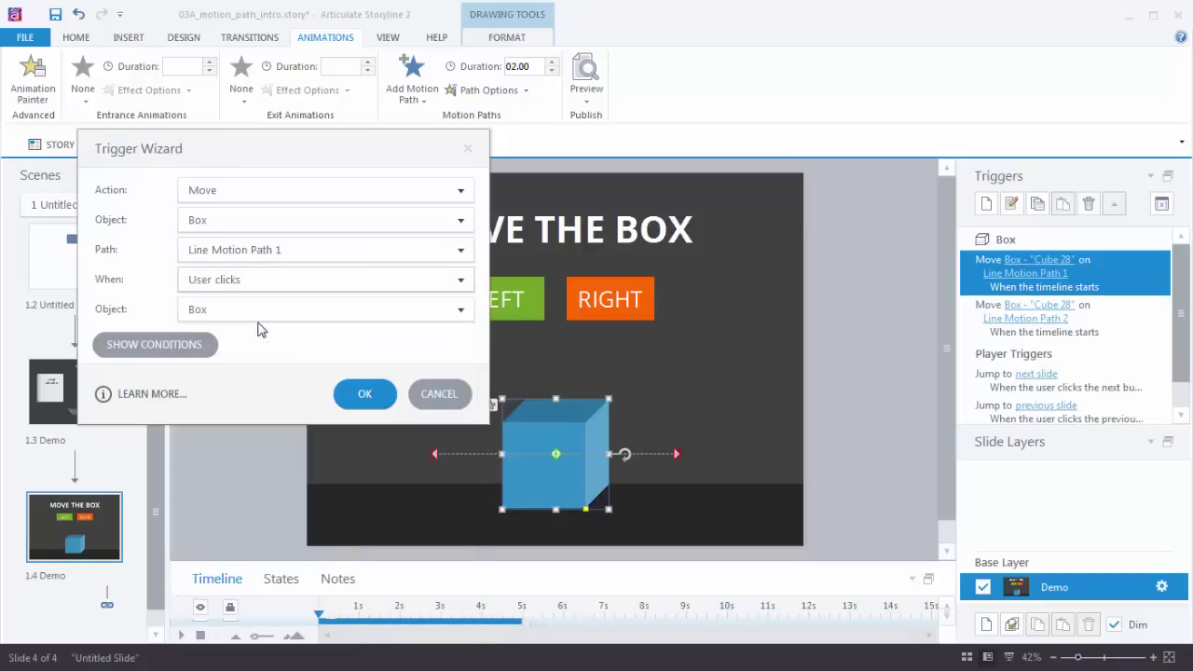
left_click(458, 311)
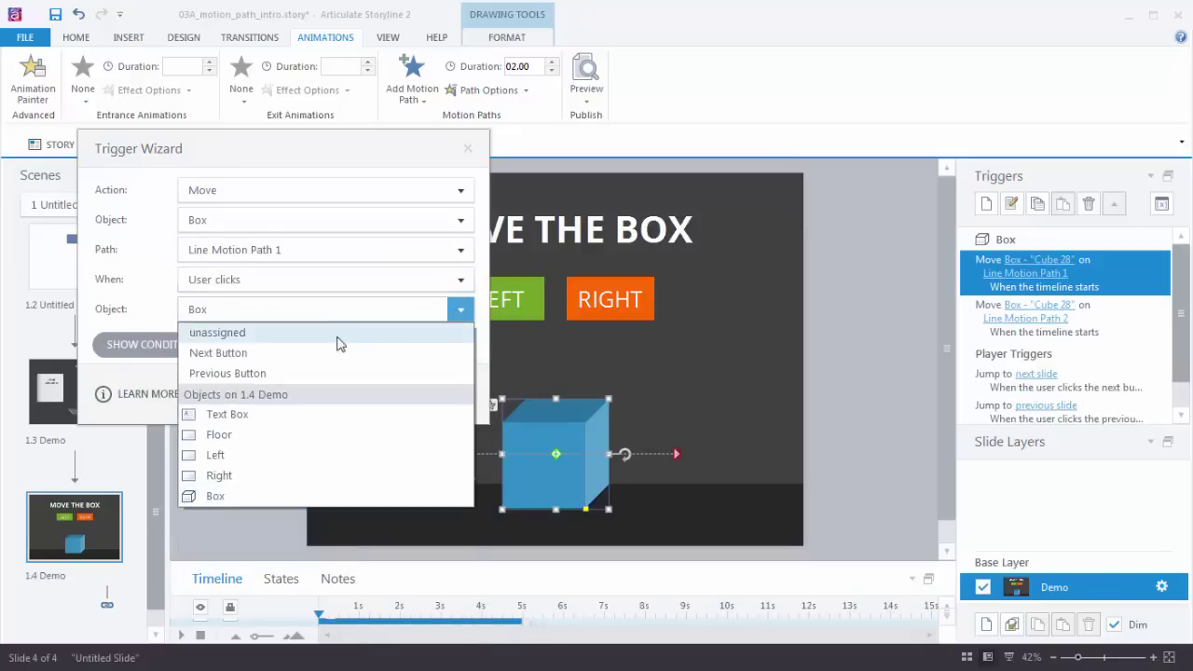
left_click(238, 456)
left_click(362, 397)
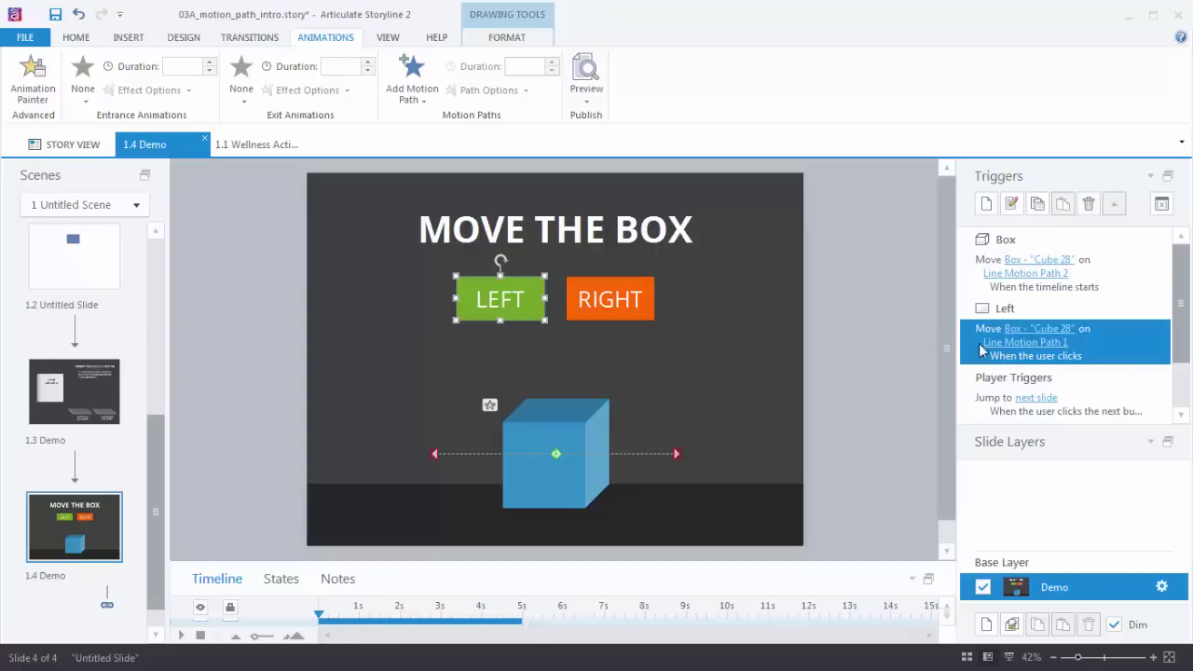
- Copy the Left button's move trigger onto the Right button
left_click(1036, 204)
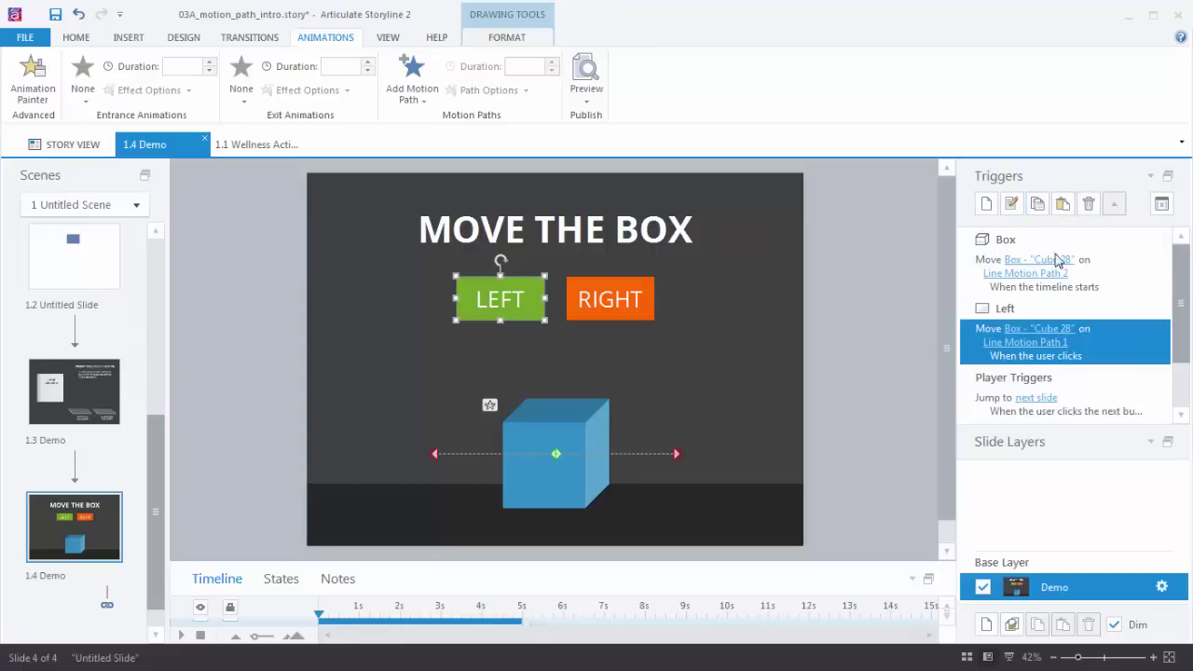
left_click(651, 281)
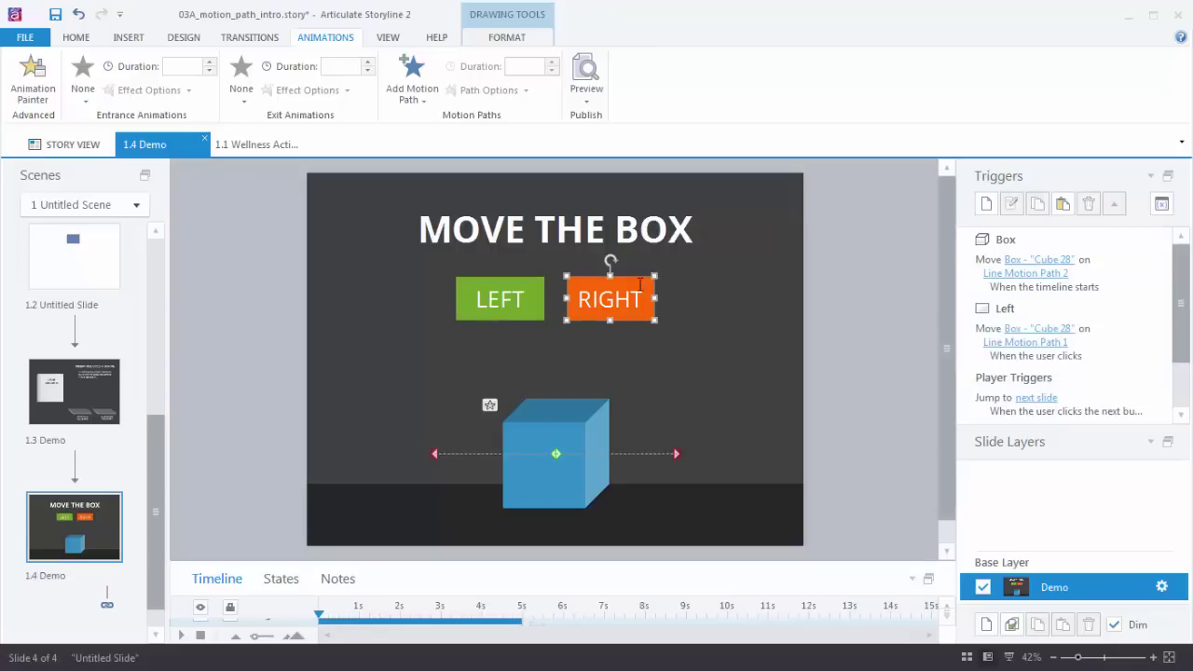
left_click(1062, 204)
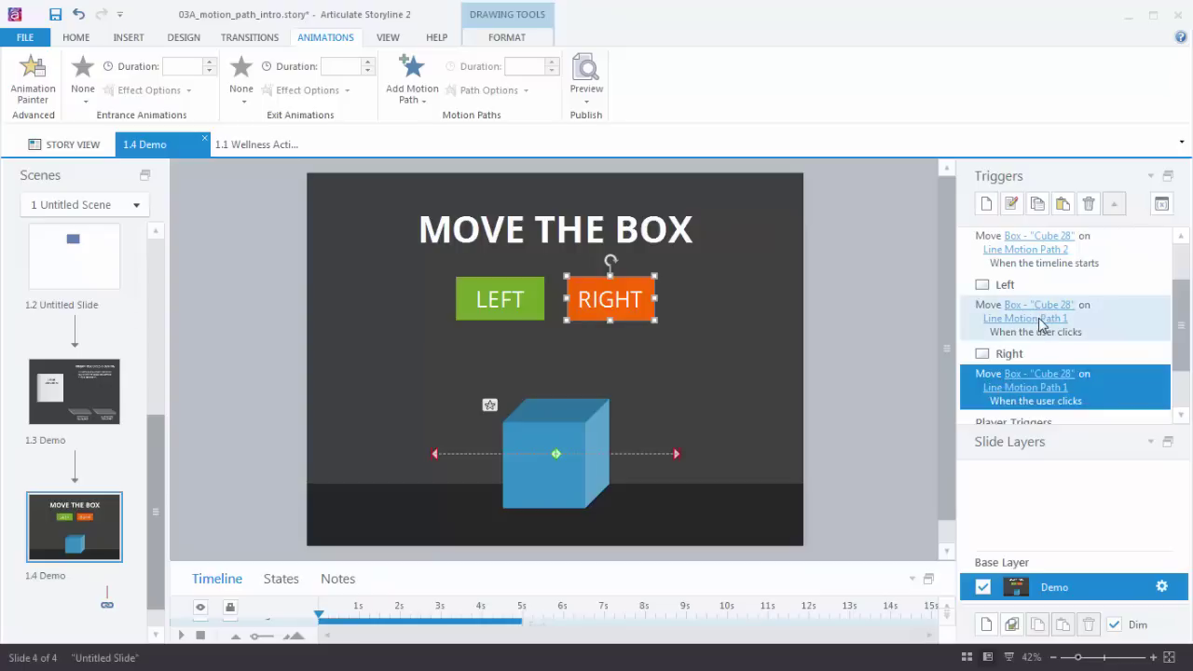
- Set the Right button's trigger path to Line Motion Path 2 and delete the box's remaining timeline-start trigger
double_click(996, 401)
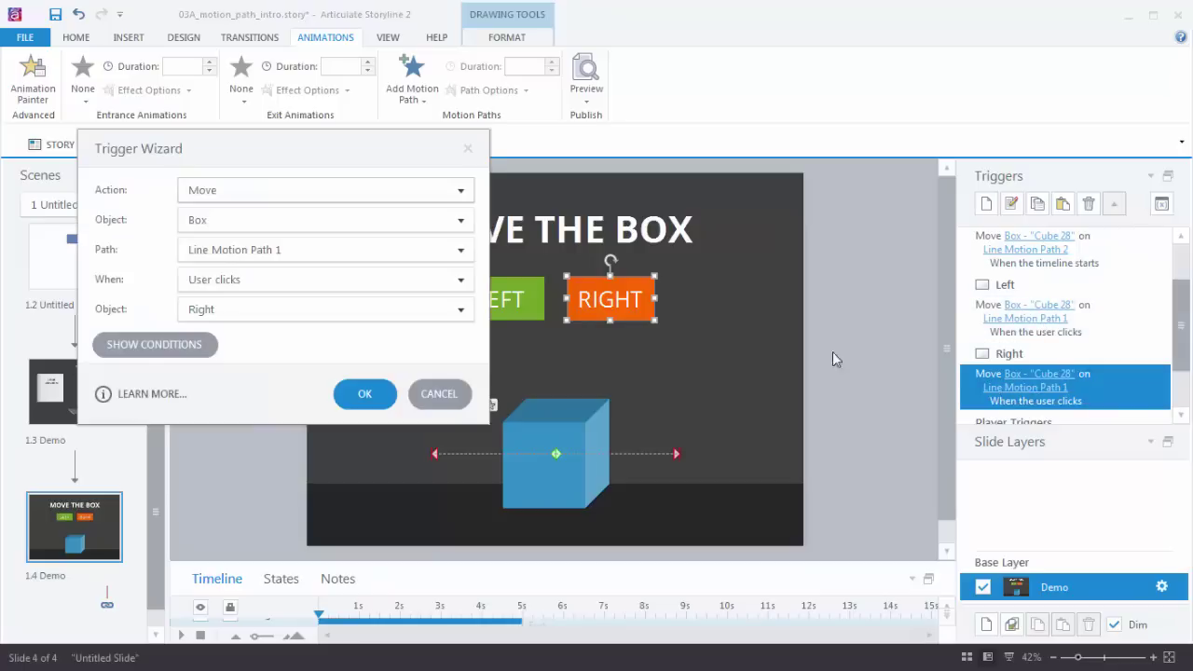
left_click(459, 250)
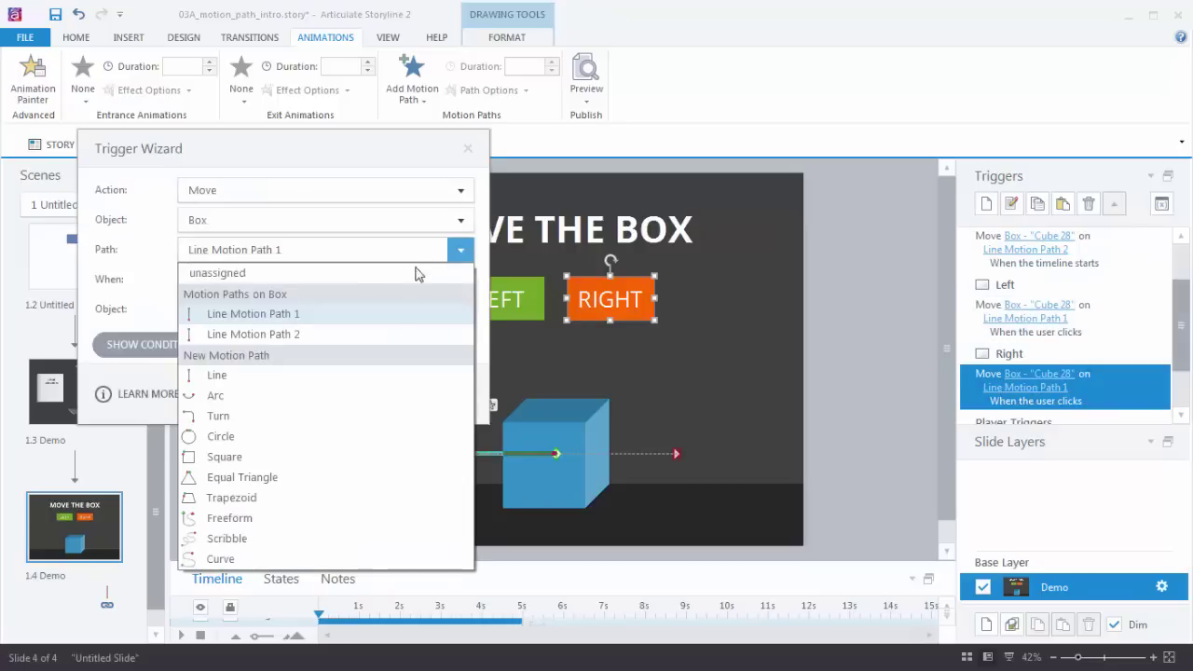
left_click(305, 338)
left_click(373, 395)
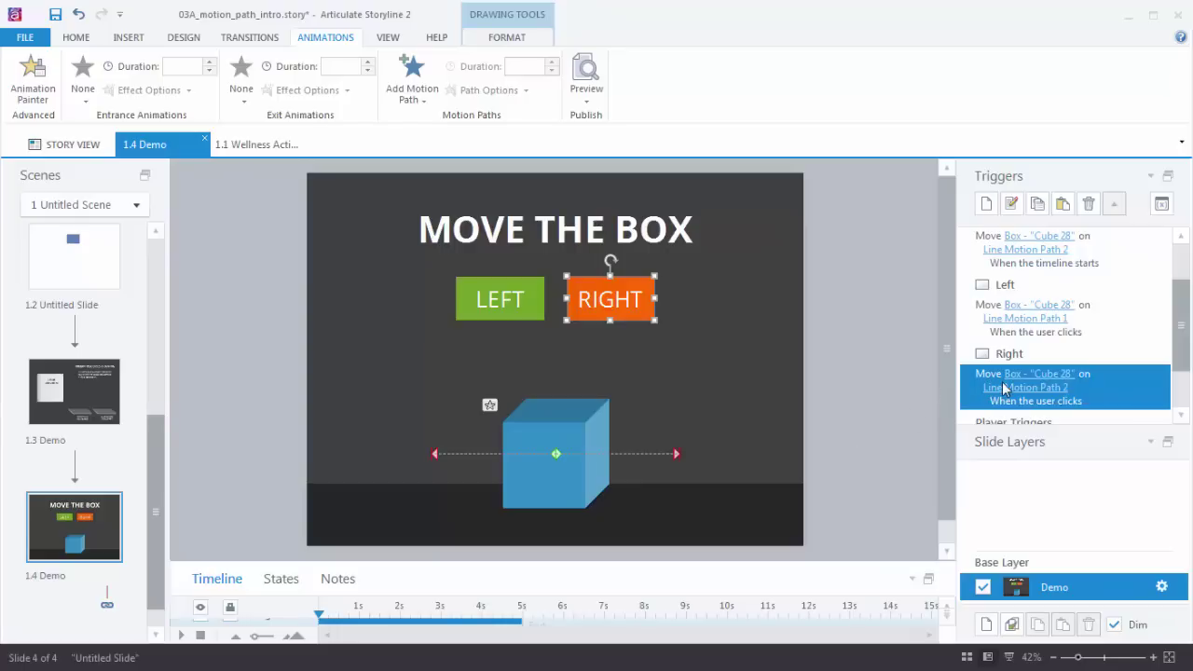
left_click(985, 248)
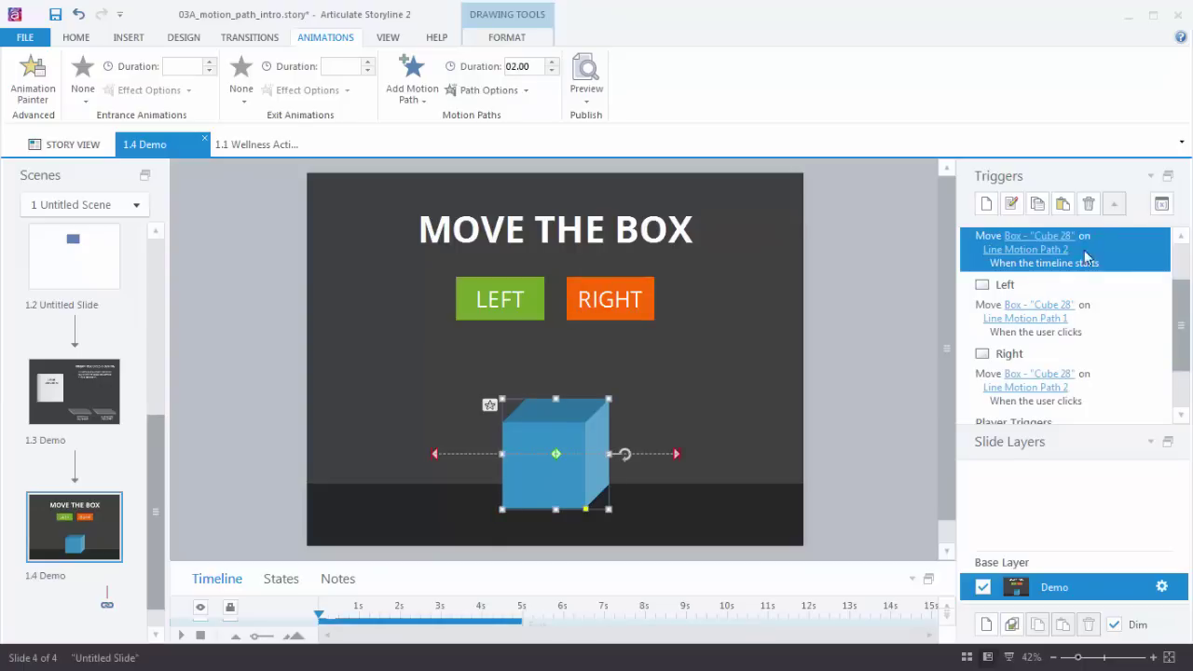
left_click(1087, 205)
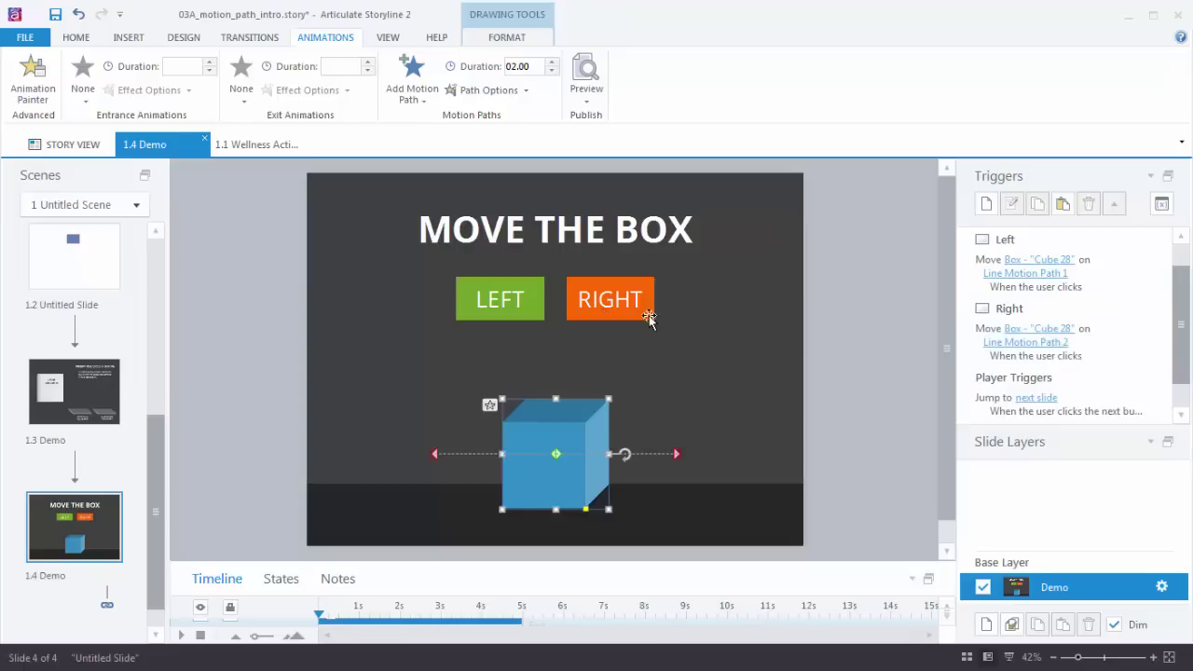
- Preview the Move the Box slide and test the Left and Right buttons on the box
left_click(585, 98)
left_click(602, 121)
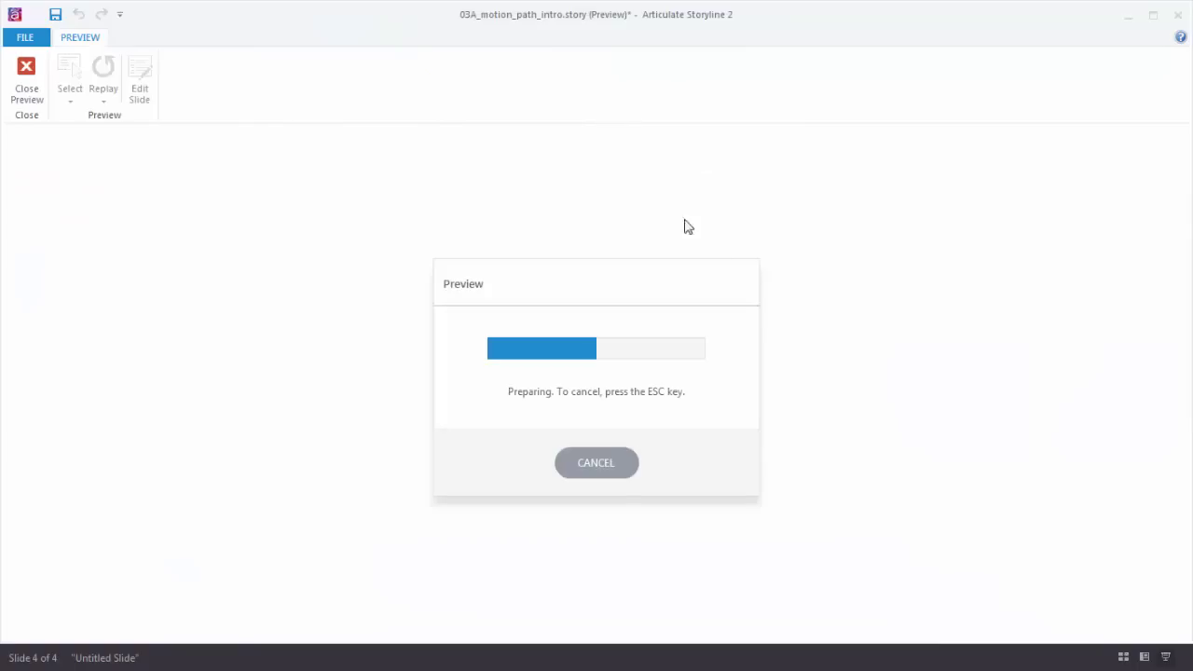
left_click(632, 321)
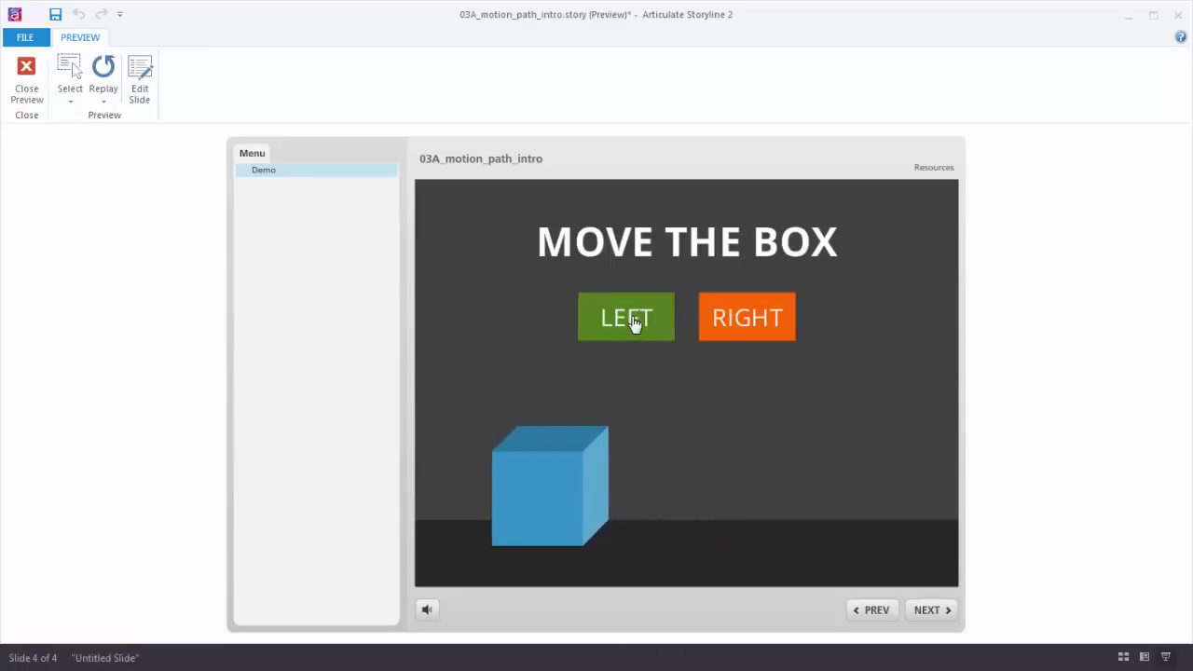
left_click(634, 323)
left_click(743, 325)
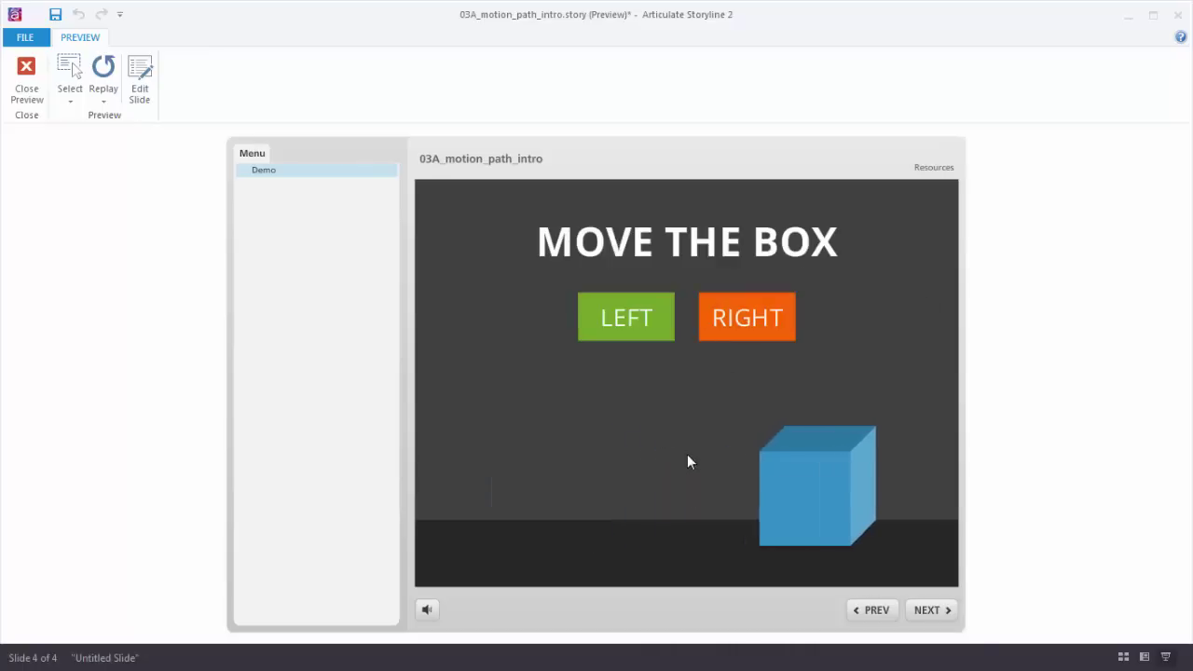
- Test the Right button once more on the box and close the slide preview
left_click(732, 333)
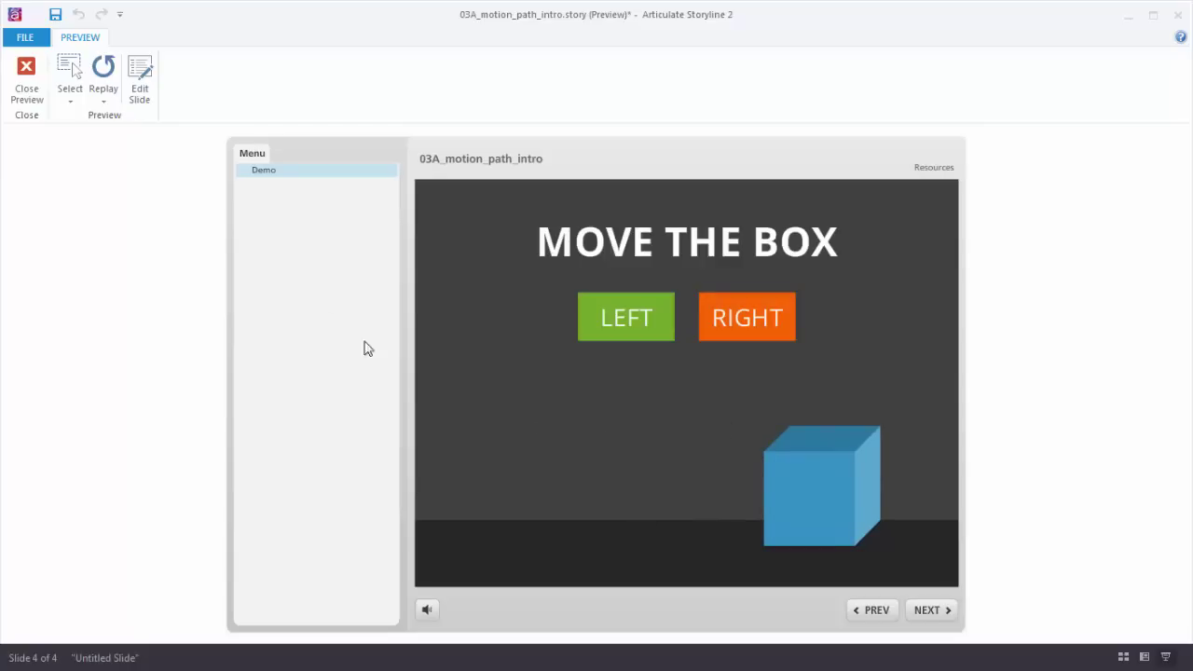
left_click(27, 84)
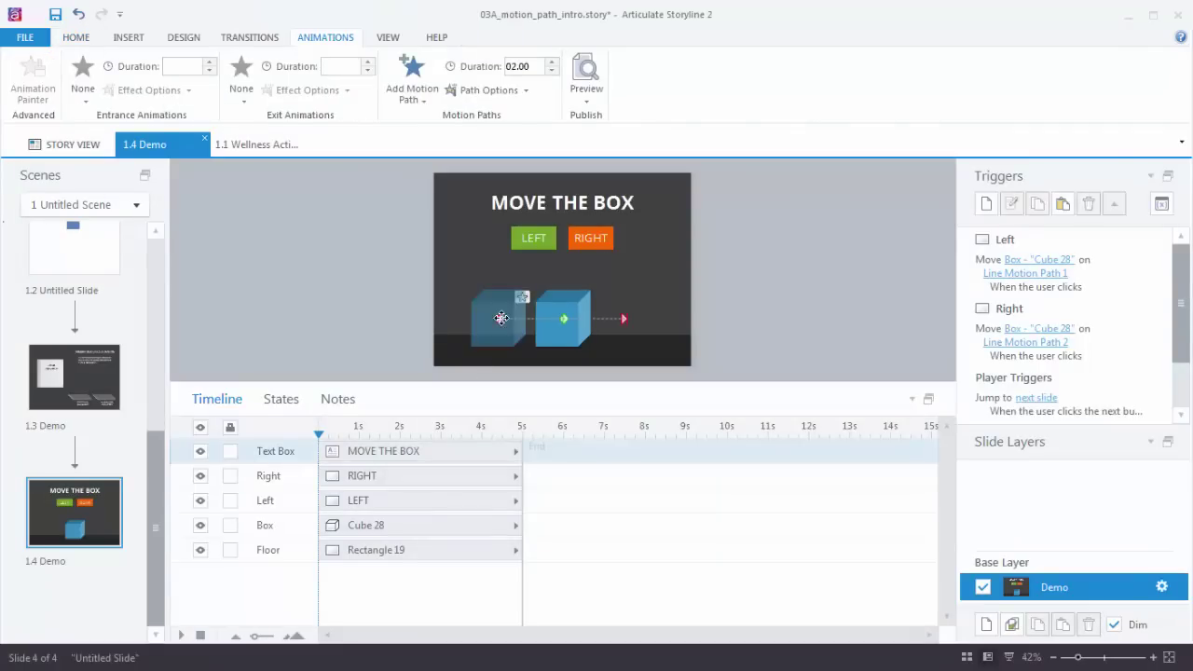
- Enable Relative Start Point on both of the box's line motion paths, the leftward one first and the rightward one second
left_click(528, 92)
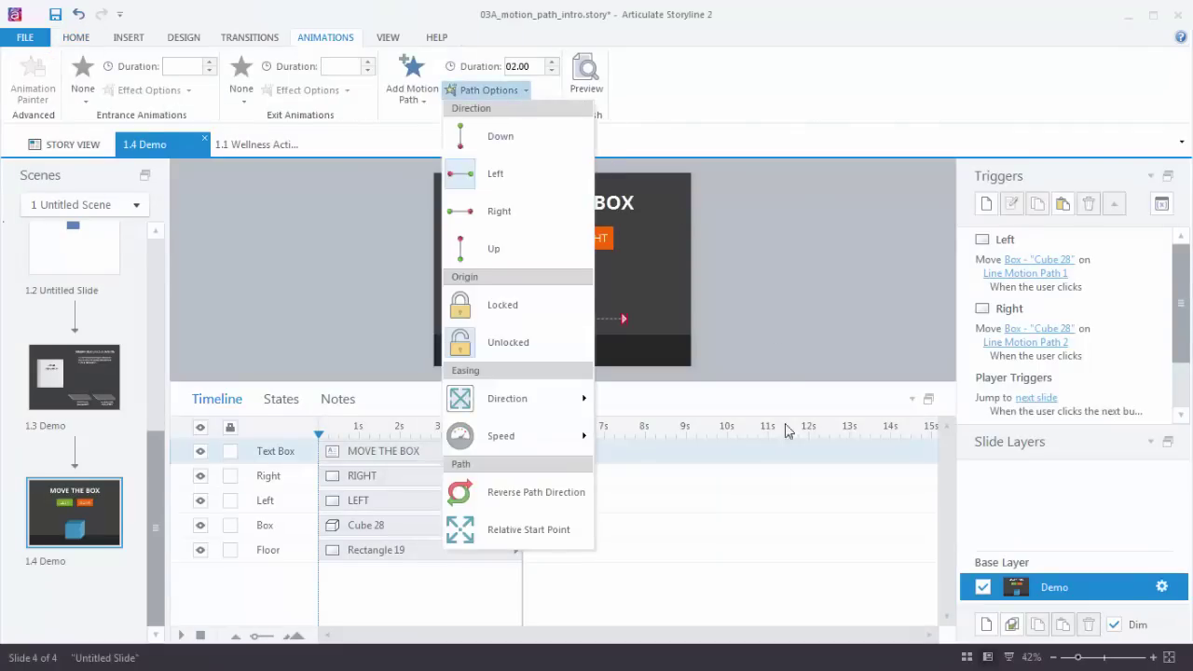
left_click(509, 533)
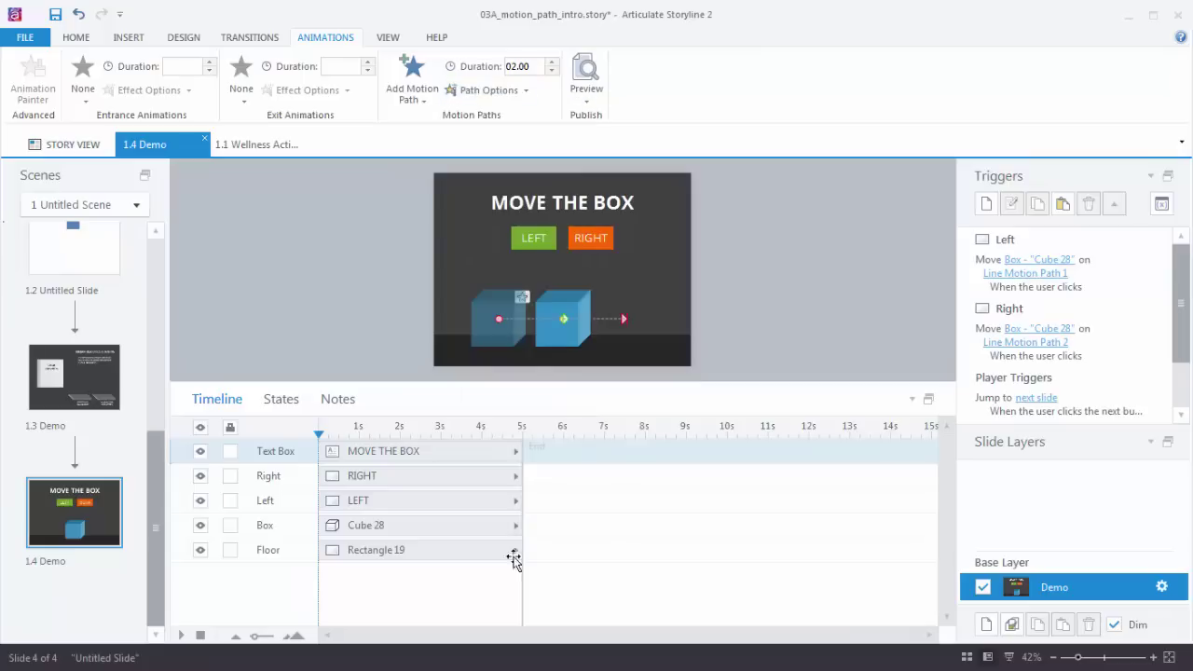
left_click(624, 319)
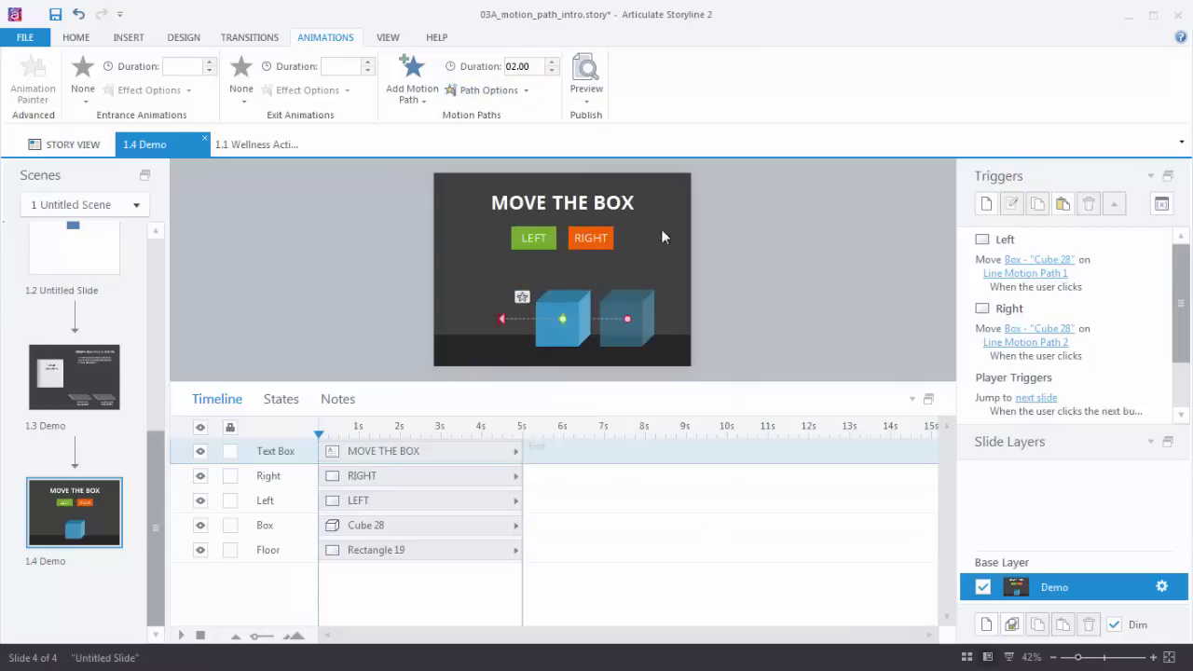
left_click(528, 93)
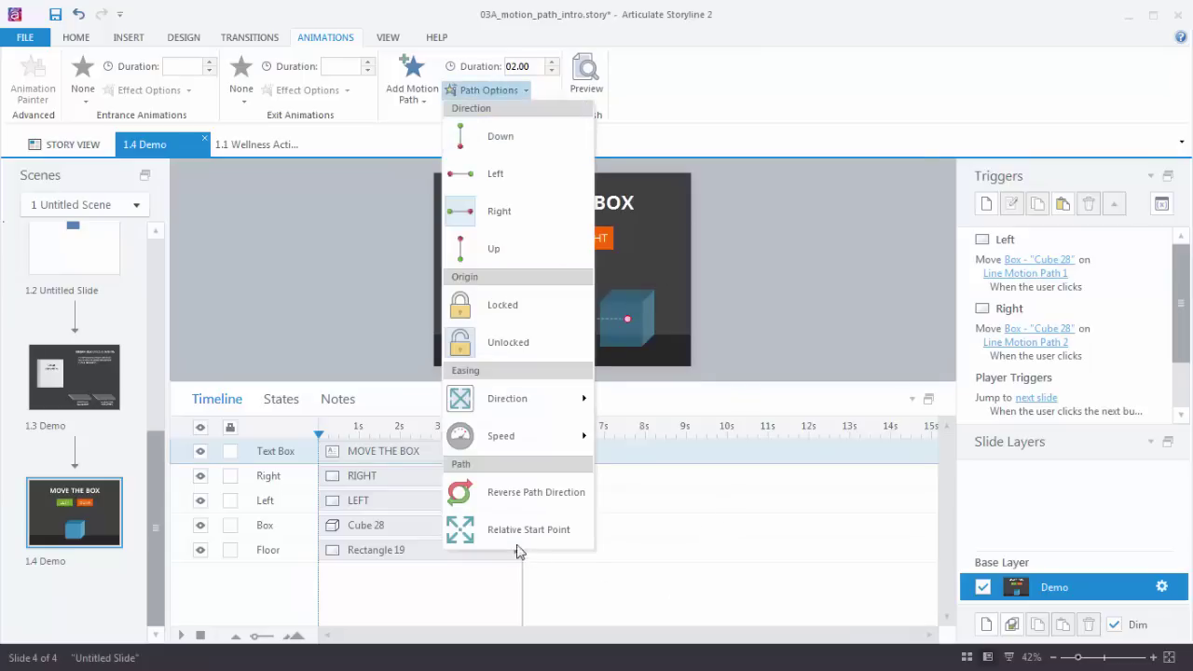
left_click(516, 531)
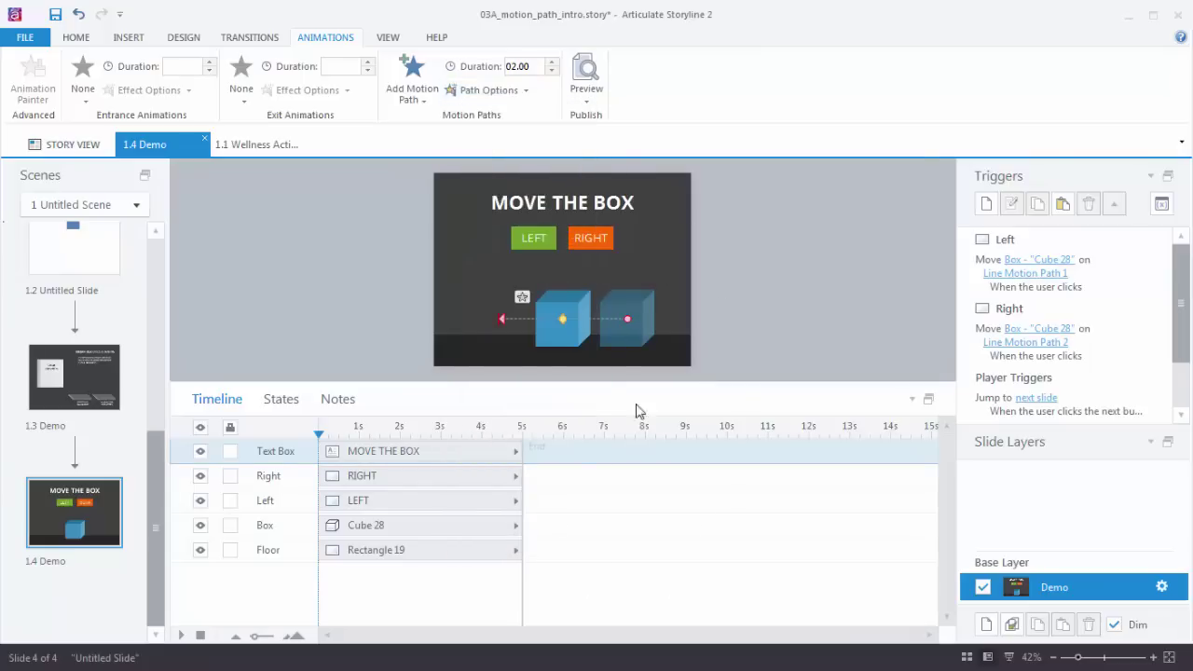
left_click(757, 267)
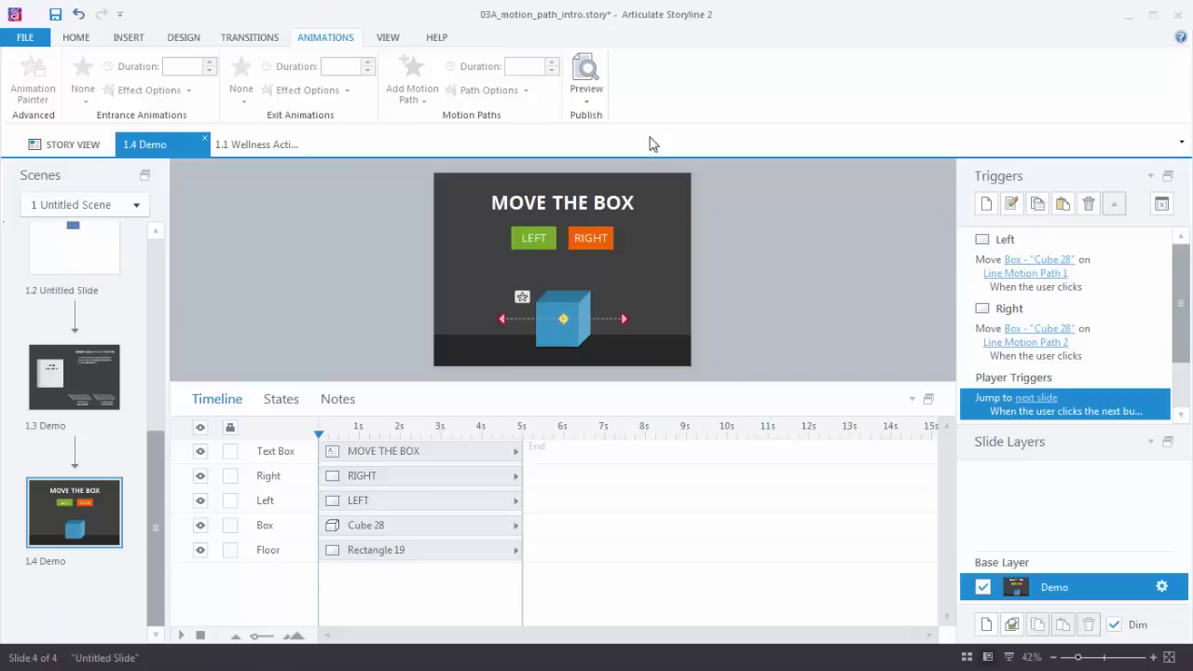
- Preview the Move the Box slide and test moving the box repeatedly with the Left button and back with the Right button
left_click(586, 96)
left_click(594, 119)
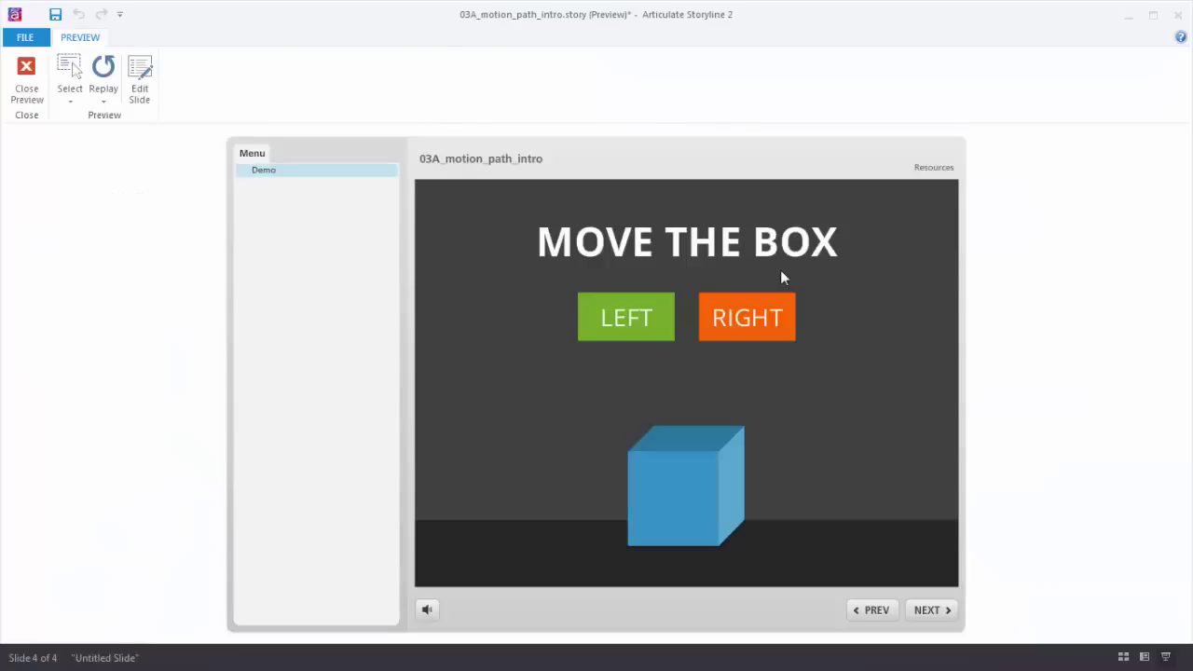
left_click(616, 332)
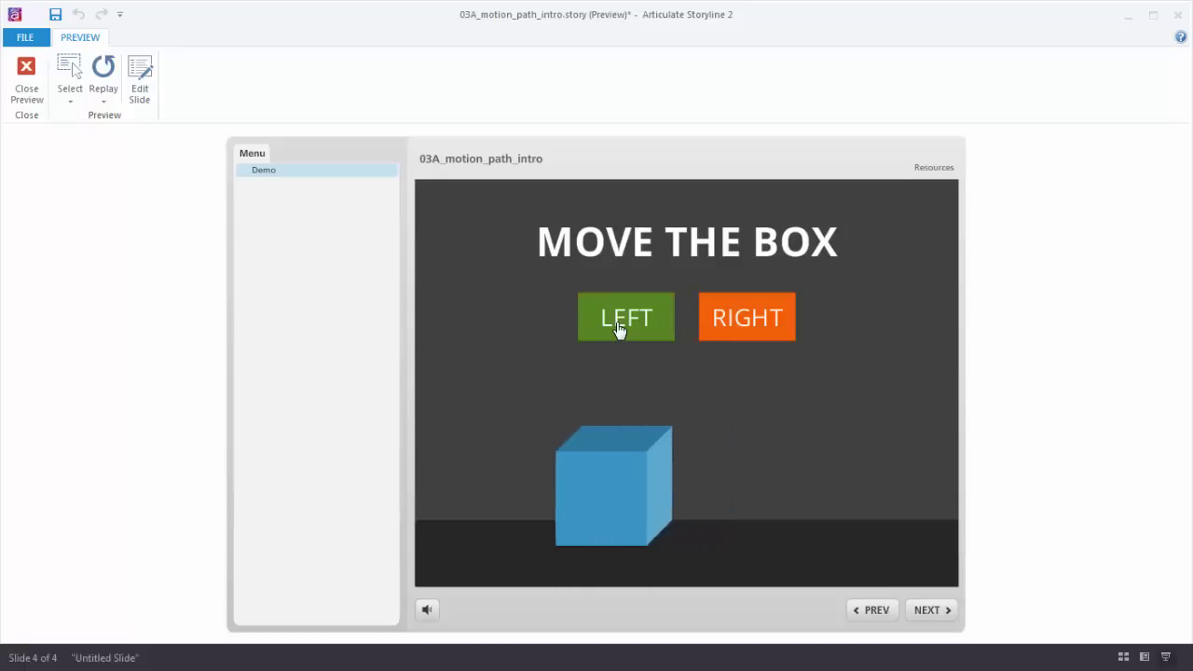
left_click(616, 332)
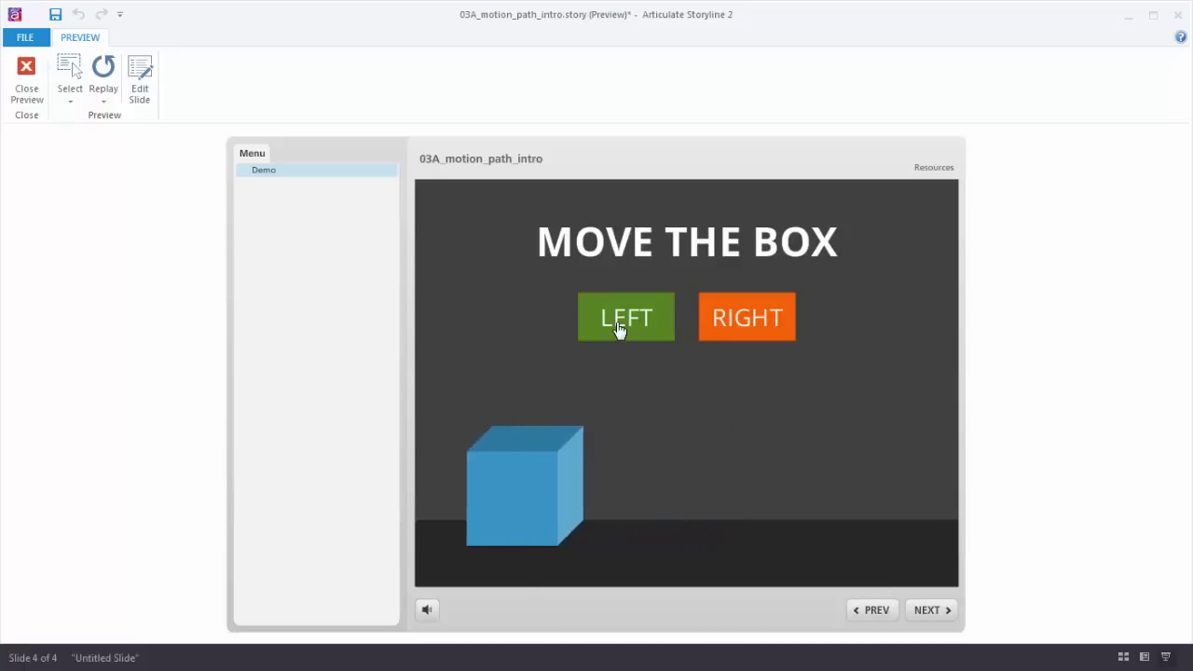
left_click(617, 327)
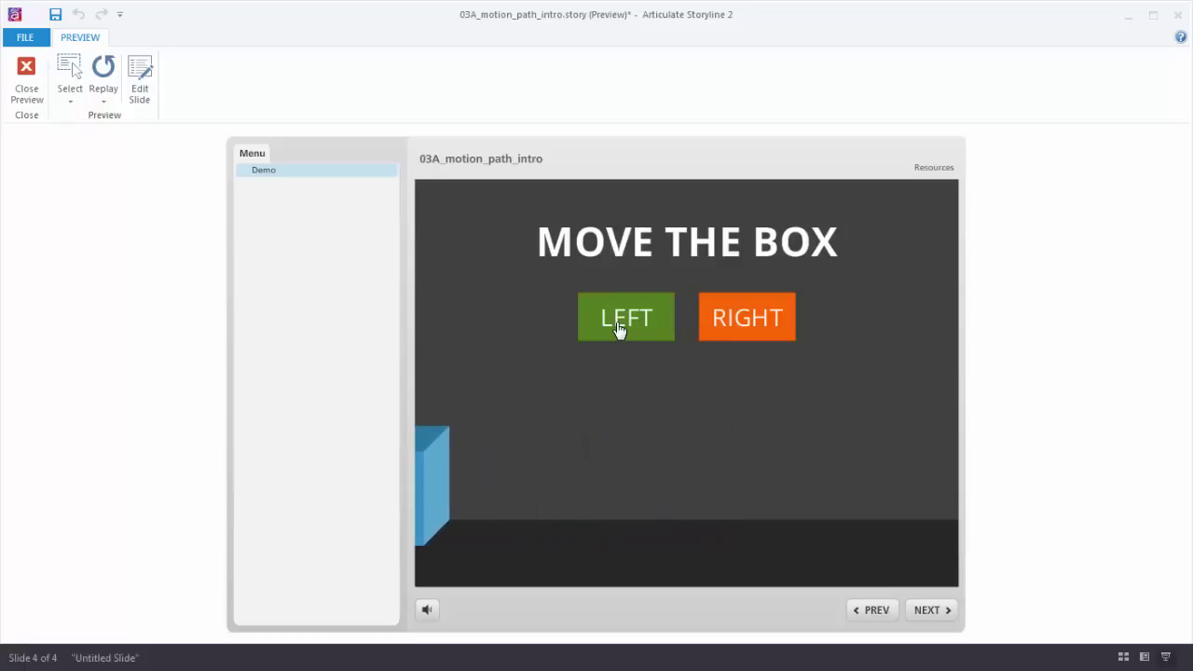
left_click(744, 336)
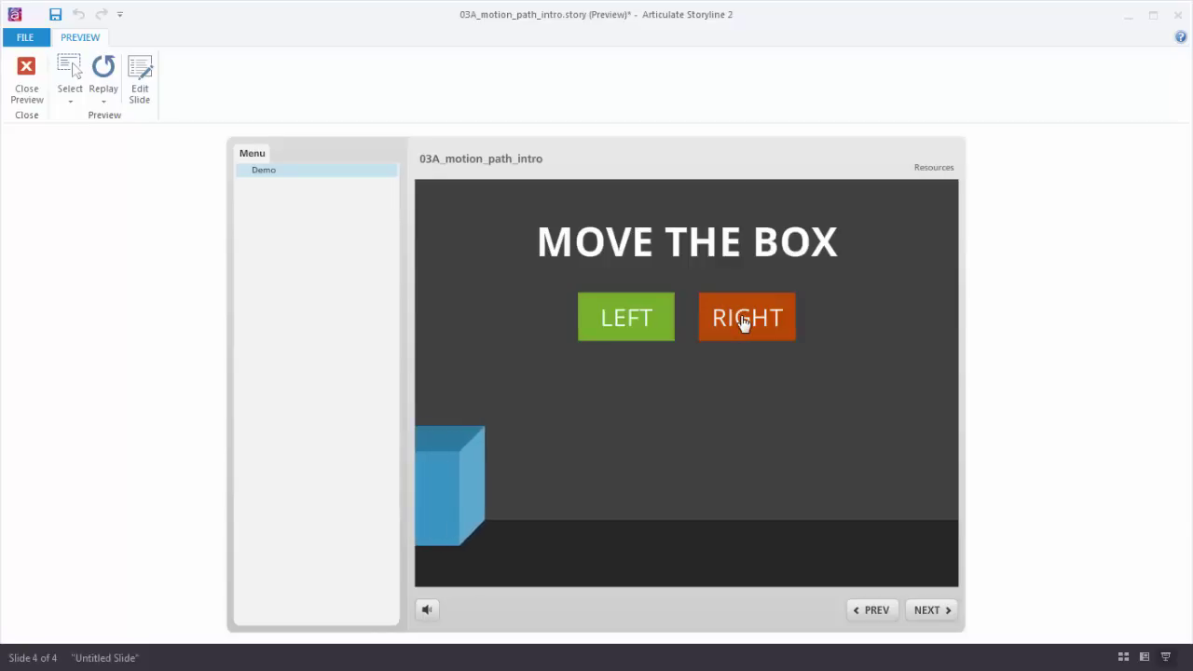
left_click(745, 321)
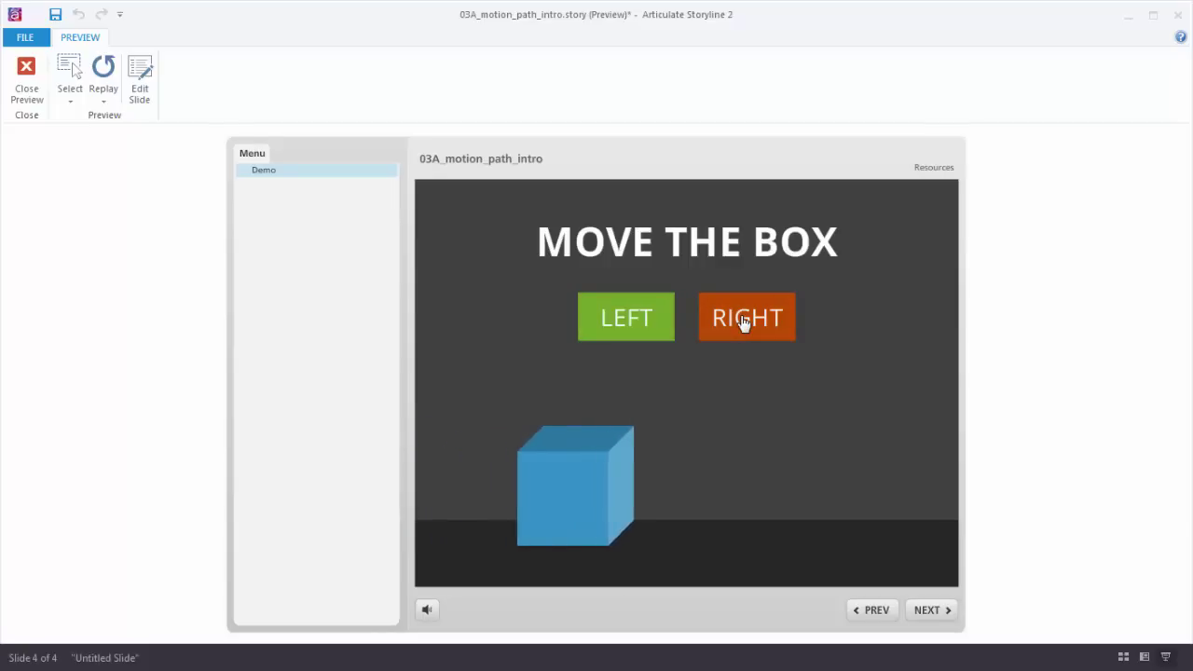